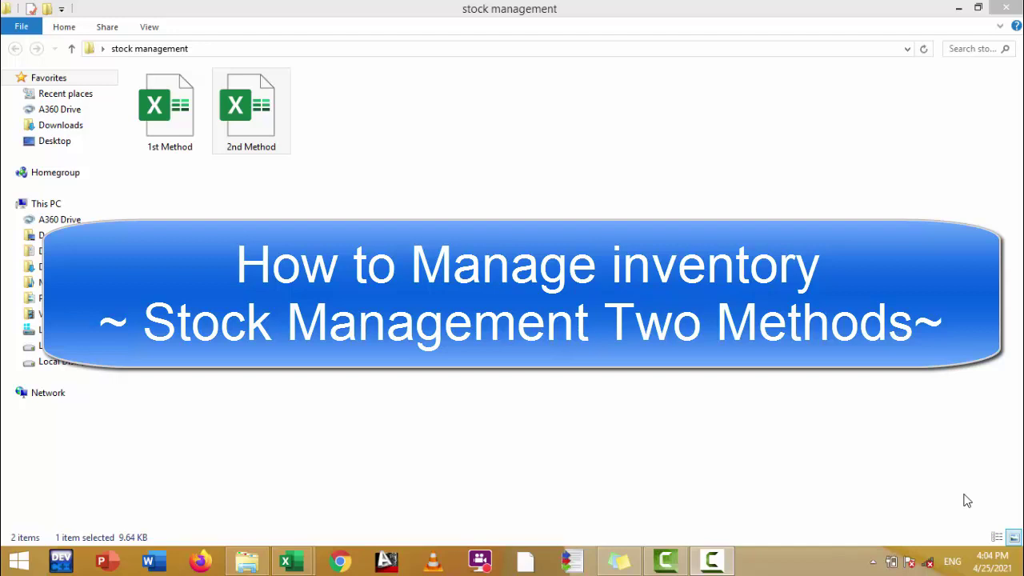
Select the 1st and 2nd Method workbooks in the stock management folder and bring 1st Method forward in Excel
{"action": "left_click", "coordinate": [370, 370]}
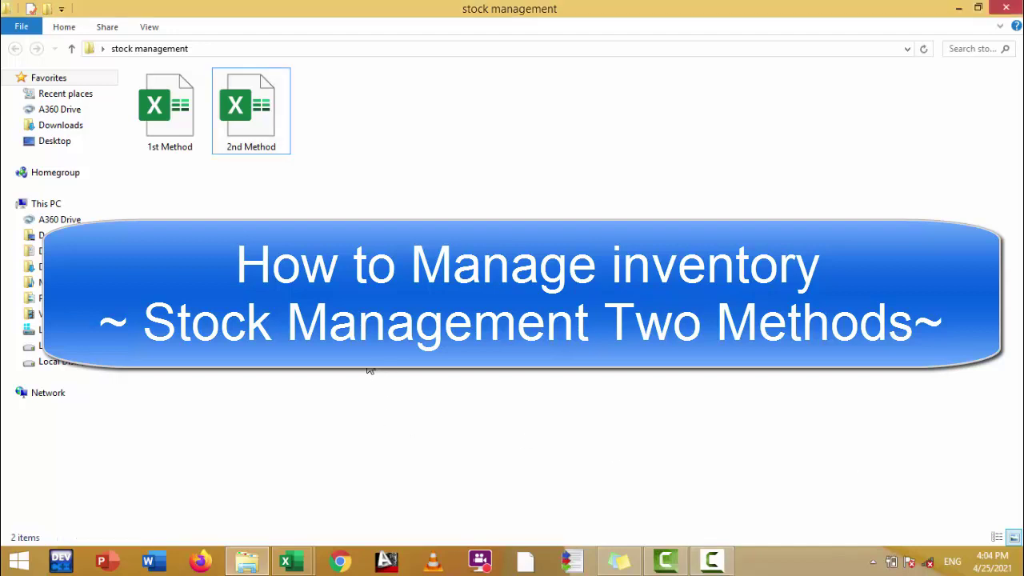
{"action": "left_click", "coordinate": [190, 141]}
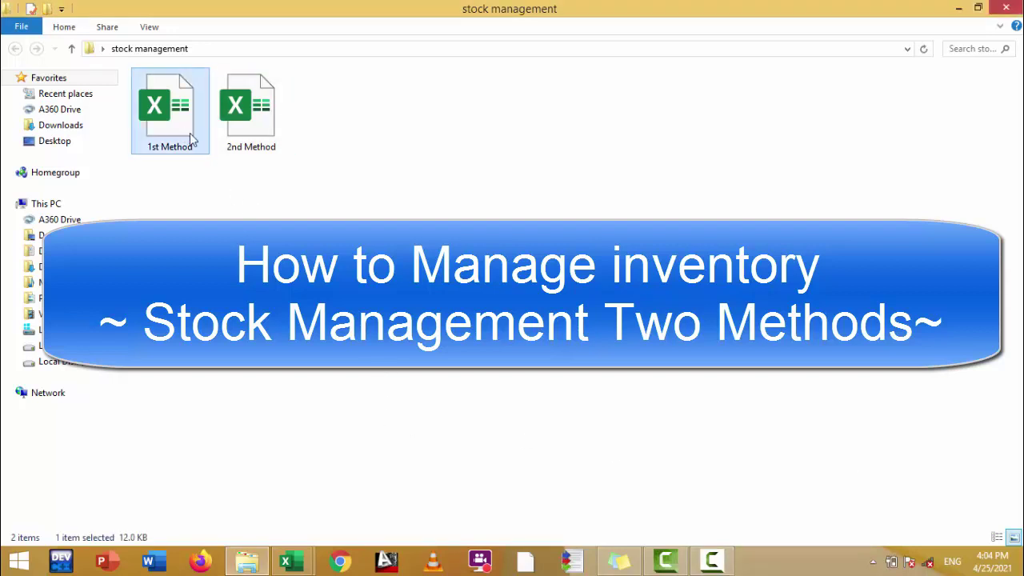
{"action": "left_click", "coordinate": [251, 146]}
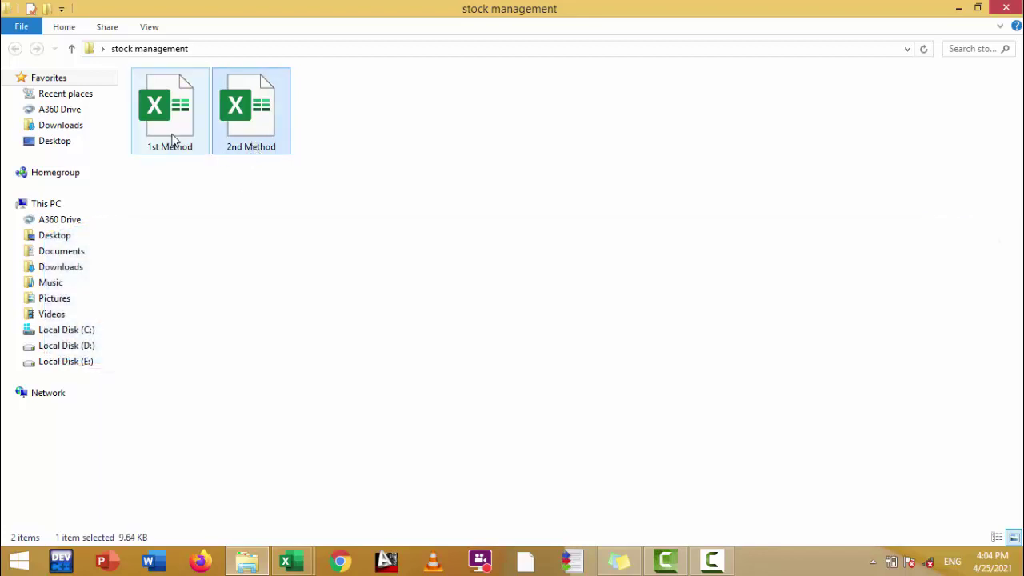
{"action": "left_click", "coordinate": [227, 468]}
{"action": "mouse_move", "coordinate": [285, 561]}
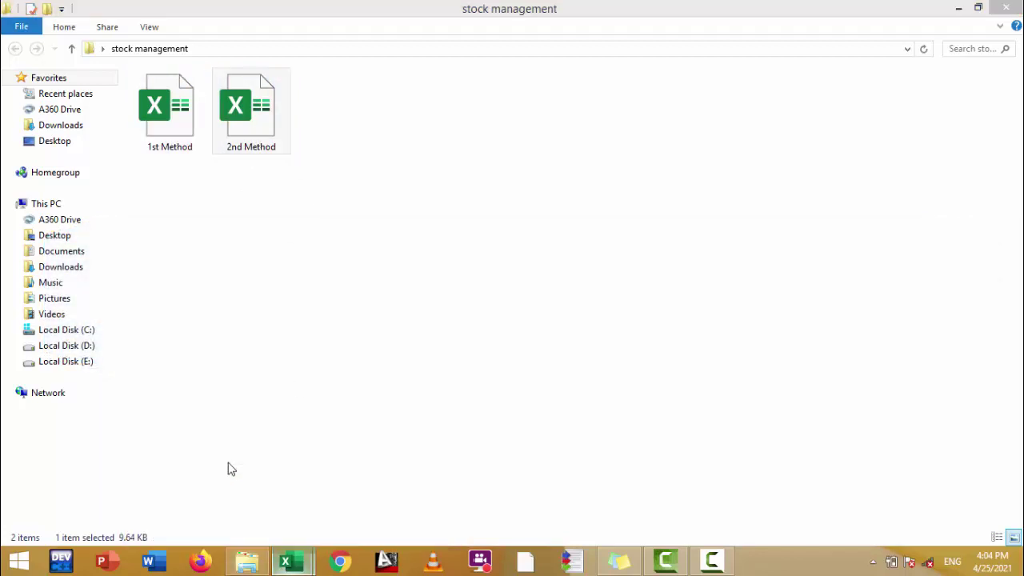
{"action": "left_click", "coordinate": [262, 391]}
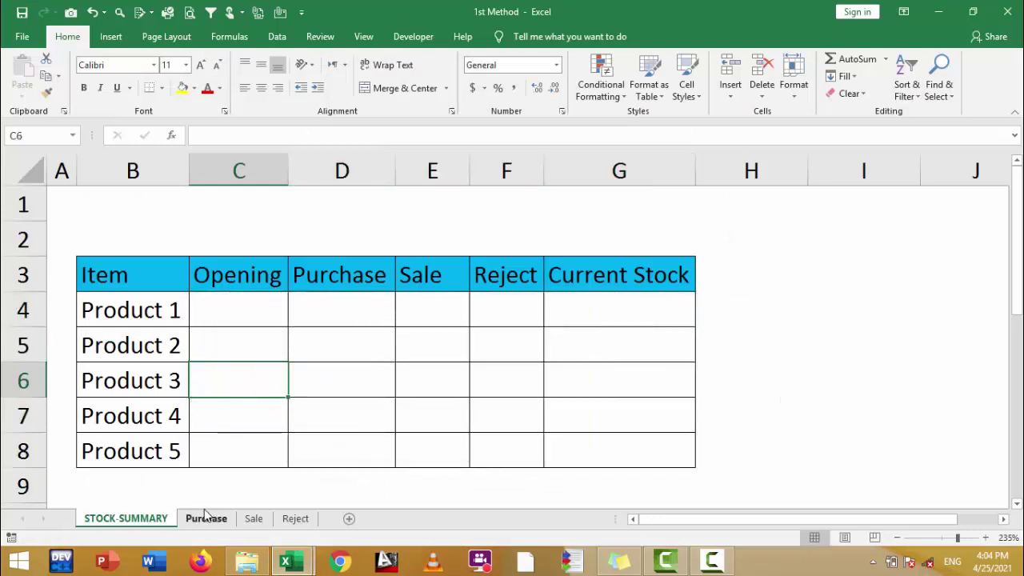
{"action": "left_click", "coordinate": [305, 562]}
{"action": "left_click", "coordinate": [360, 505]}
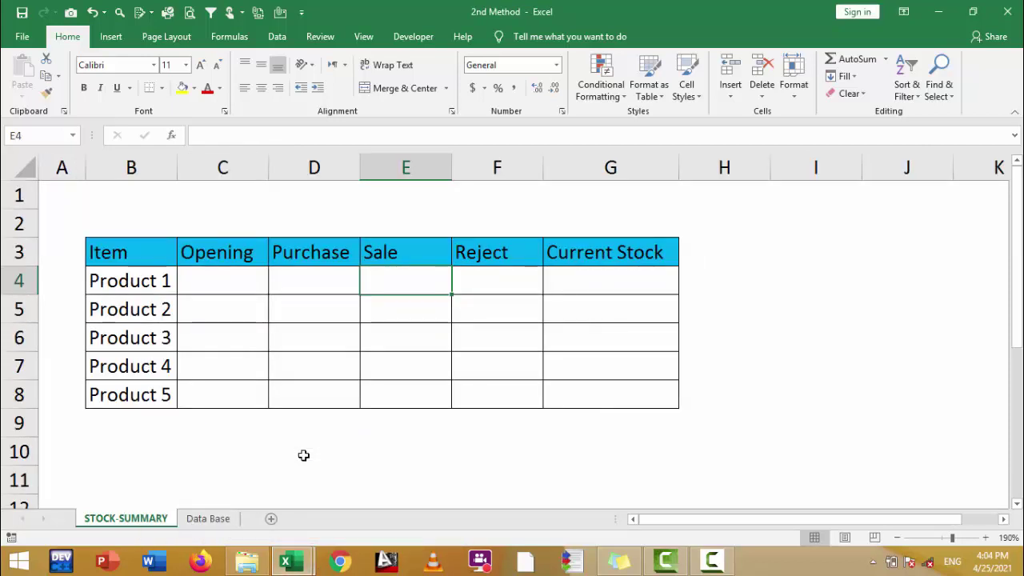
{"action": "left_click", "coordinate": [206, 518]}
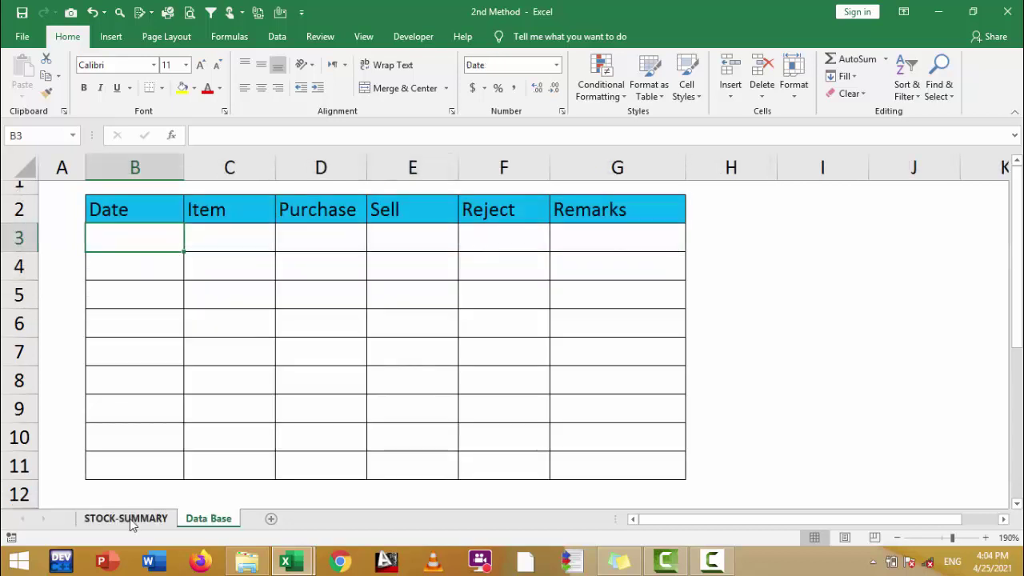
{"action": "left_click", "coordinate": [128, 518]}
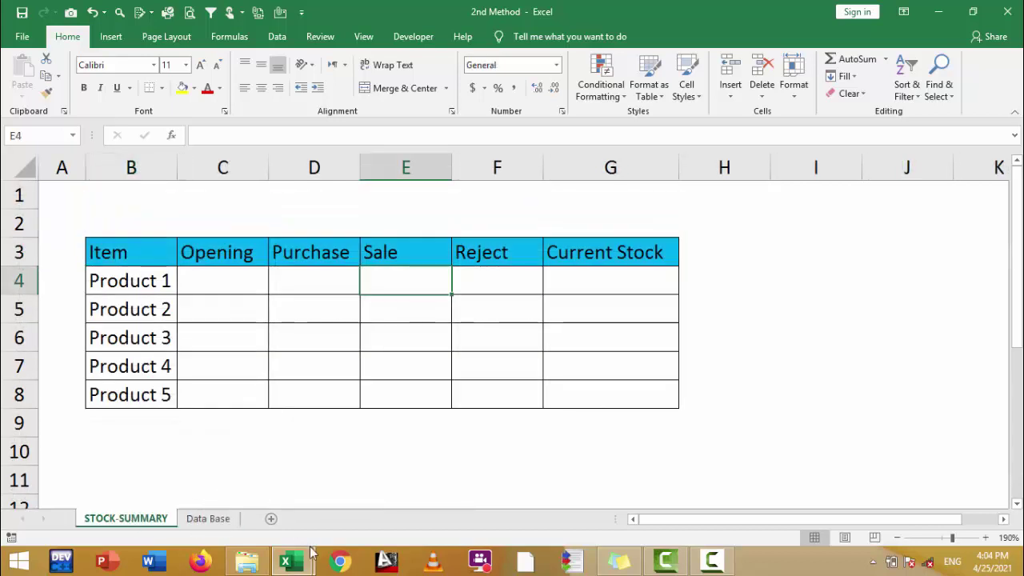
{"action": "left_click", "coordinate": [285, 560]}
{"action": "left_click", "coordinate": [230, 500]}
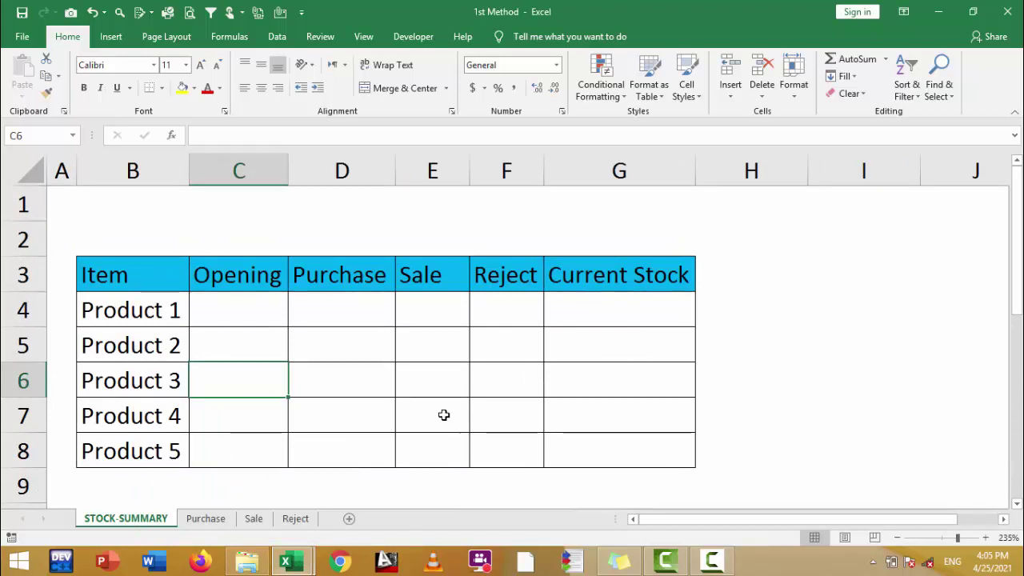
{"action": "left_click", "coordinate": [164, 272]}
{"action": "left_click", "coordinate": [228, 280]}
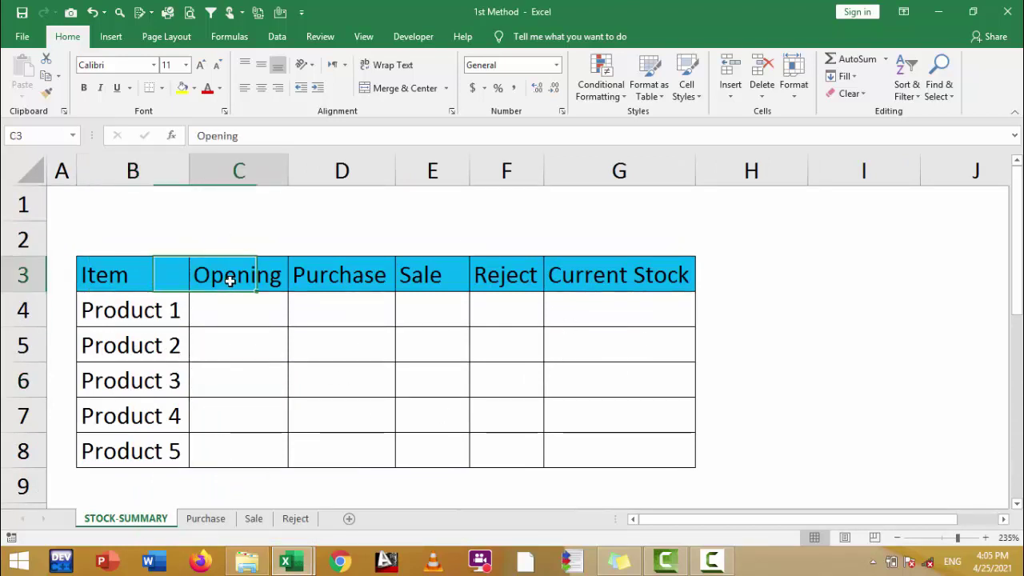
{"action": "left_click", "coordinate": [376, 280]}
{"action": "left_click", "coordinate": [436, 276]}
{"action": "left_click", "coordinate": [522, 277]}
{"action": "left_click", "coordinate": [583, 282]}
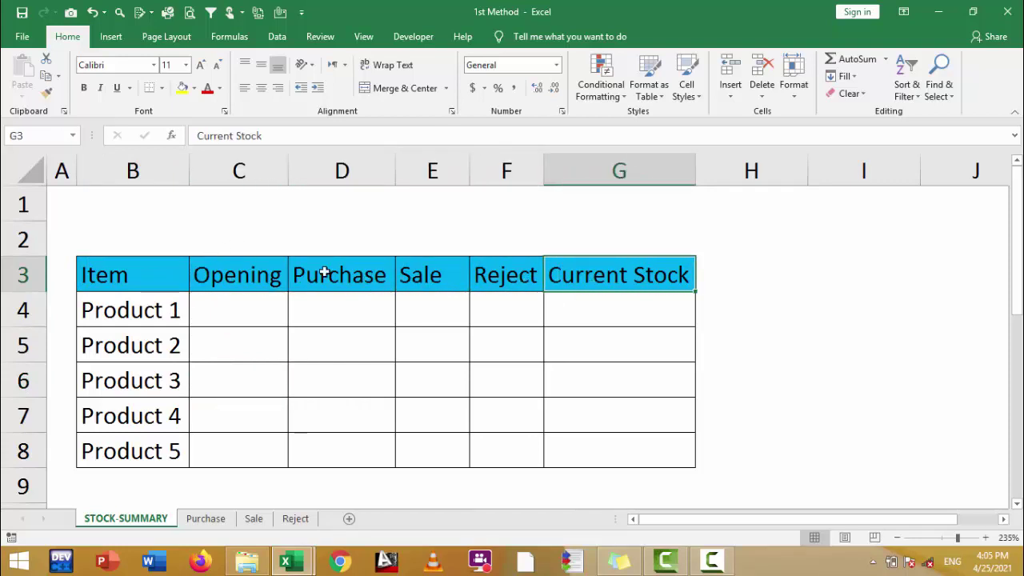
{"action": "left_click", "coordinate": [100, 304]}
{"action": "left_click", "coordinate": [120, 345]}
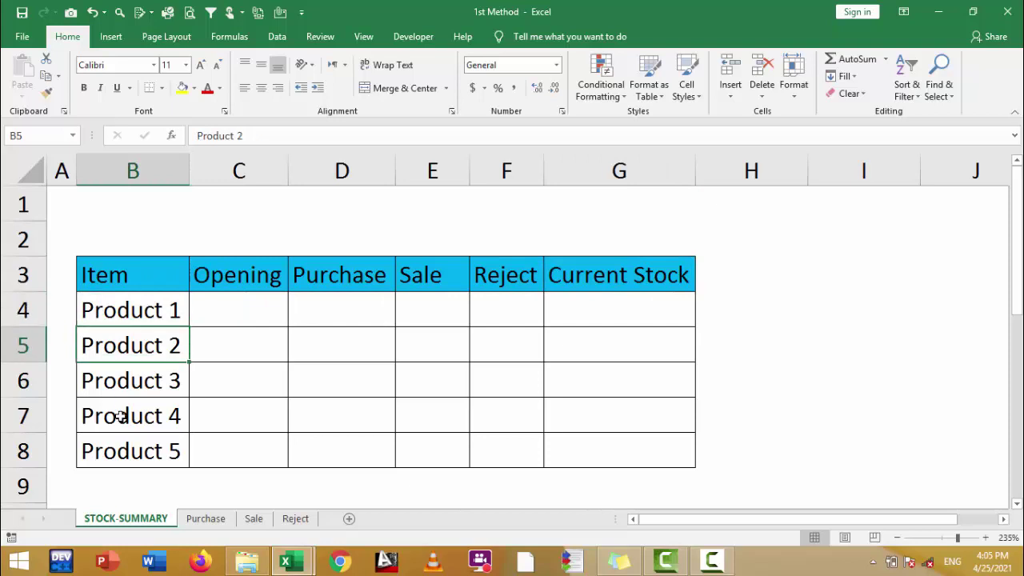
{"action": "mouse_move", "coordinate": [164, 314]}
{"action": "left_mouse_down"}
{"action": "mouse_move", "coordinate": [165, 297]}
{"action": "mouse_move", "coordinate": [151, 349]}
{"action": "mouse_move", "coordinate": [152, 452]}
{"action": "left_mouse_up"}
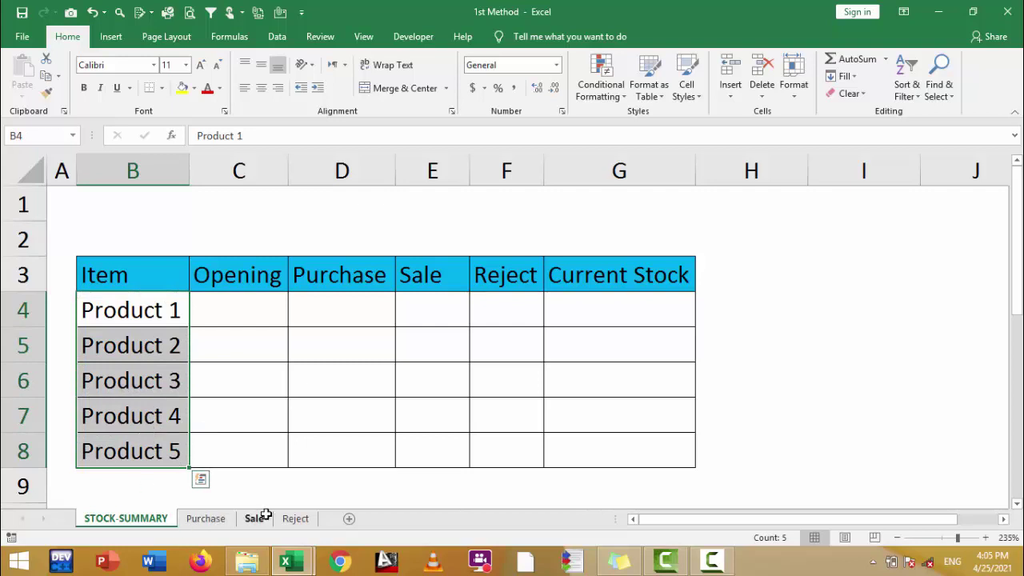
{"action": "left_click", "coordinate": [220, 520]}
{"action": "left_click", "coordinate": [210, 300]}
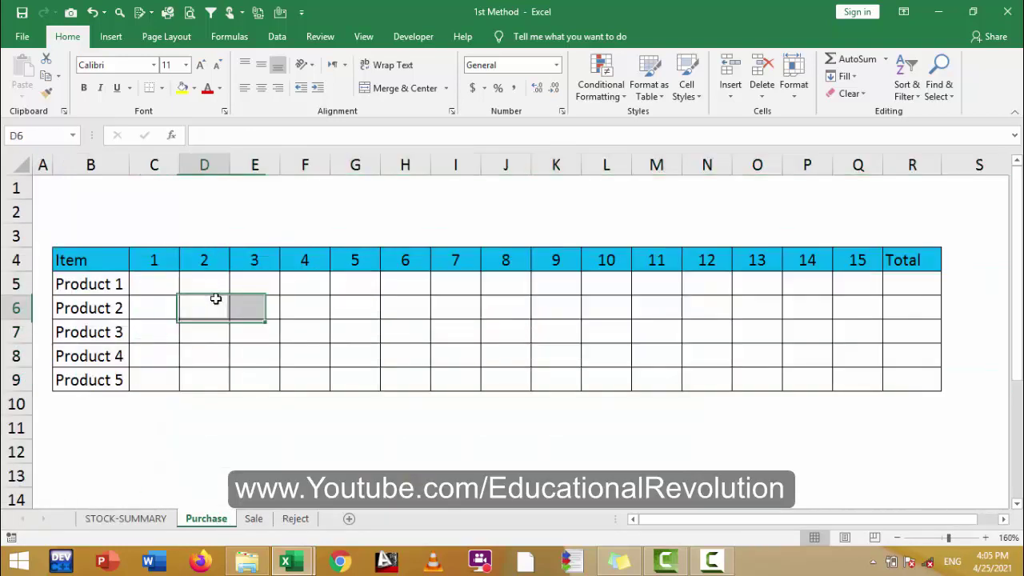
{"action": "left_click", "coordinate": [106, 288]}
{"action": "left_click", "coordinate": [108, 376]}
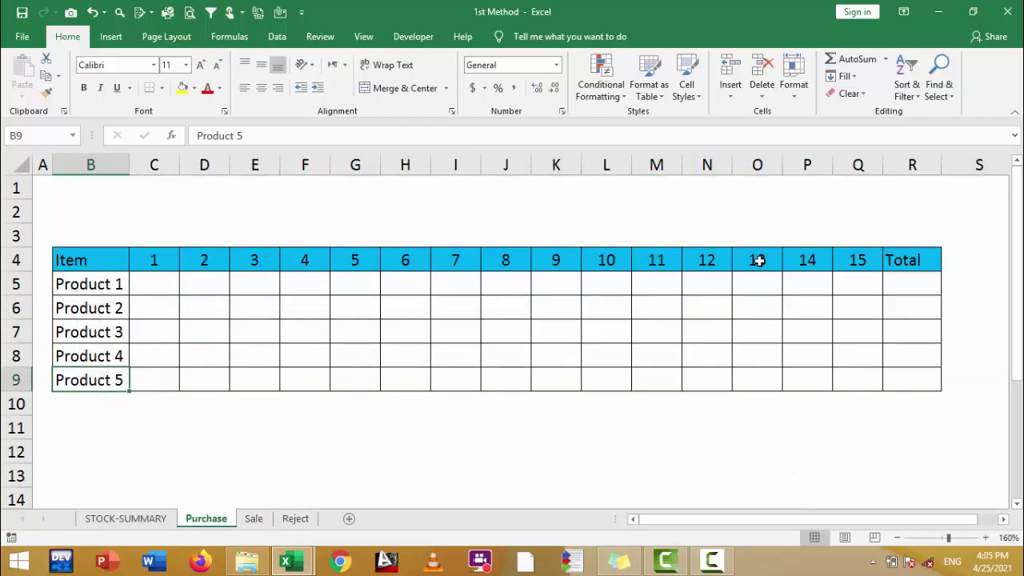
{"action": "left_click", "coordinate": [148, 267]}
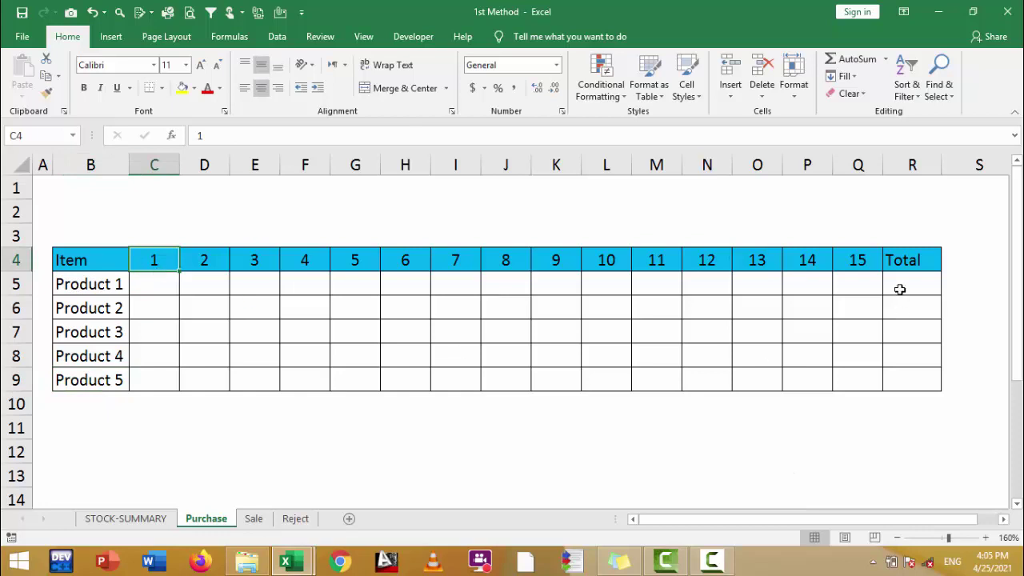
{"action": "left_click", "coordinate": [875, 262]}
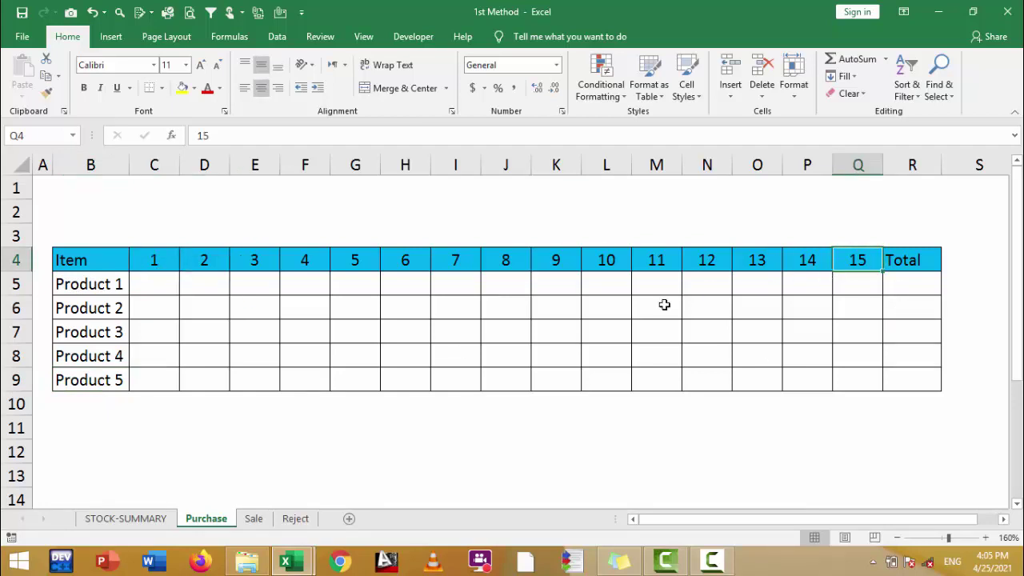
{"action": "left_click", "coordinate": [254, 519]}
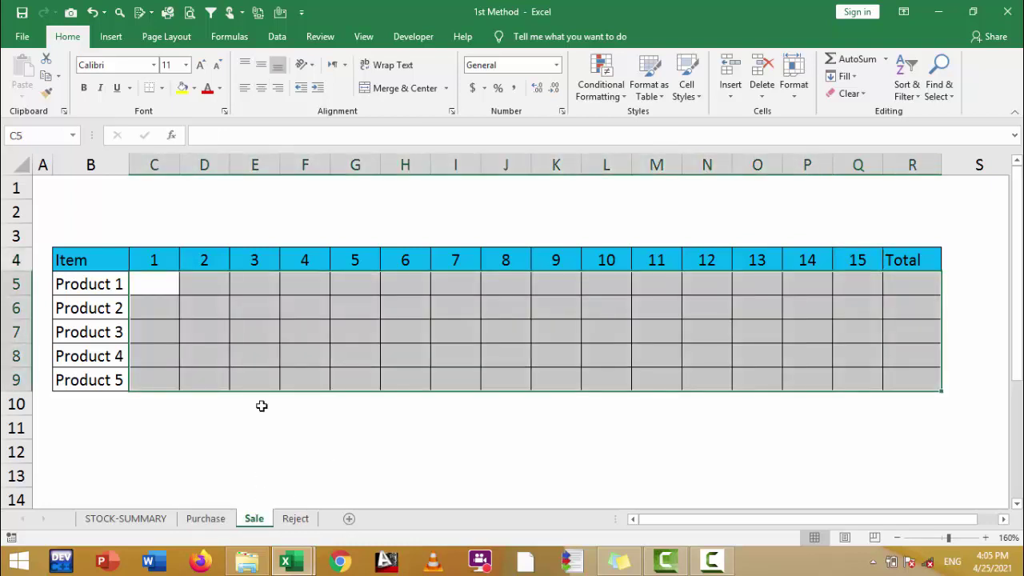
{"action": "left_click", "coordinate": [298, 333]}
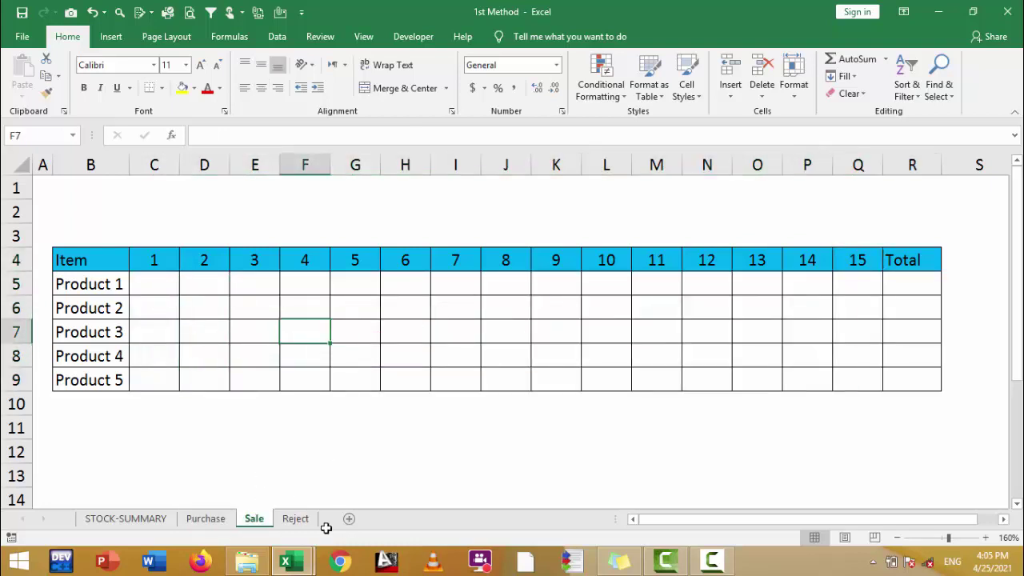
{"action": "left_click", "coordinate": [296, 518]}
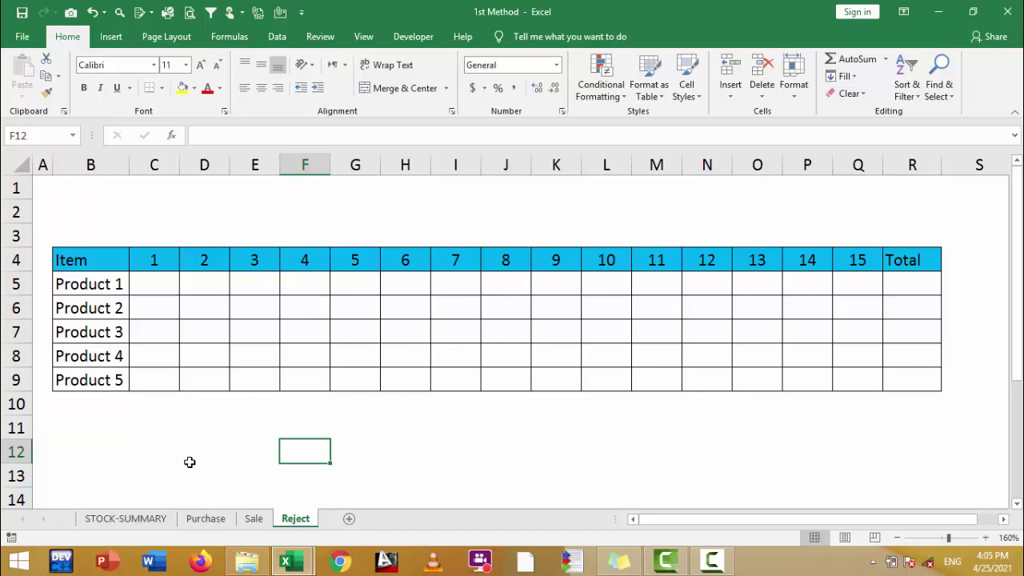
{"action": "left_click", "coordinate": [120, 519]}
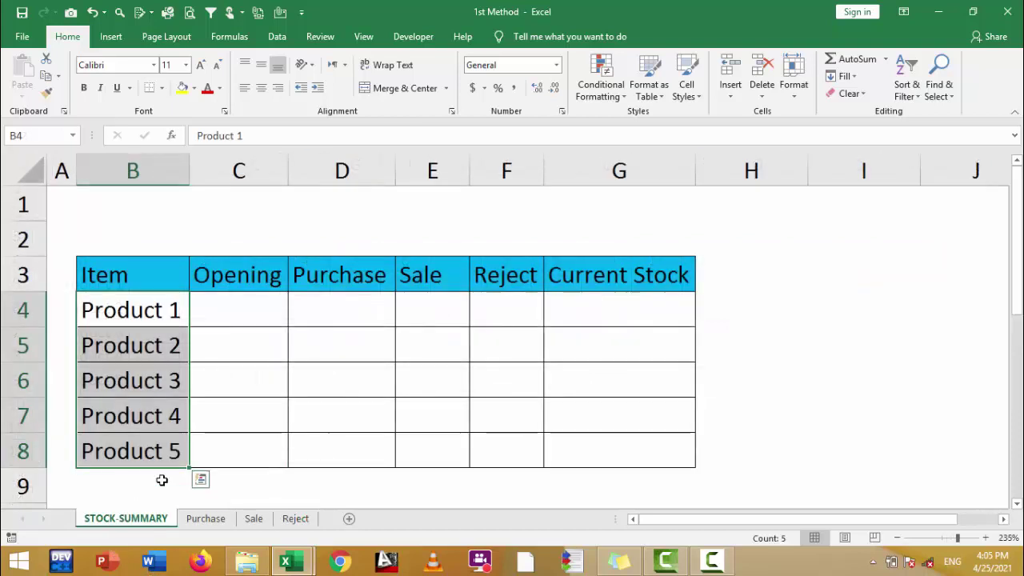
{"action": "left_click", "coordinate": [372, 387]}
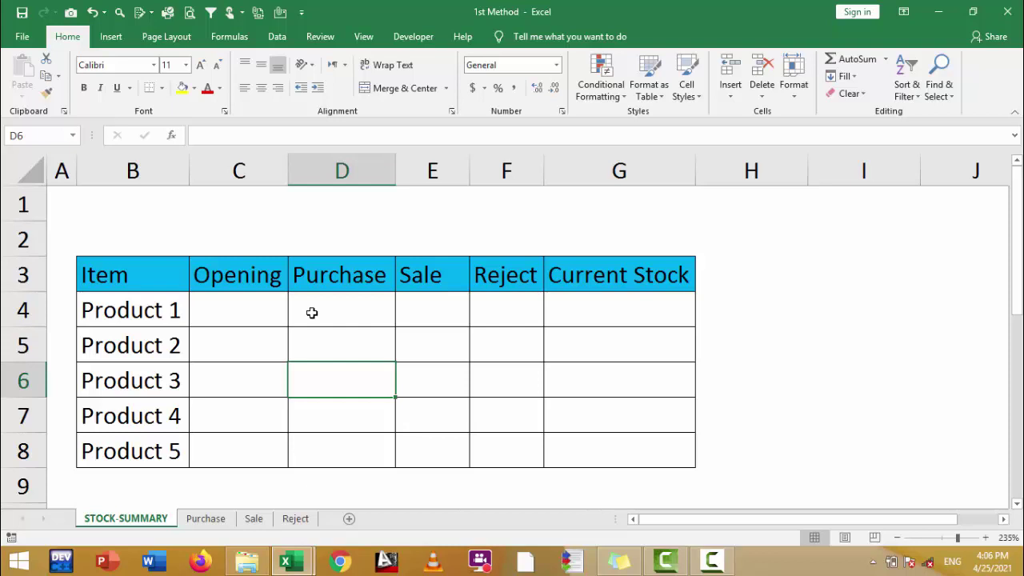
Enter Opening values 4, 6, 7, 8 and 4 in C4:C8
{"action": "left_click", "coordinate": [274, 304]}
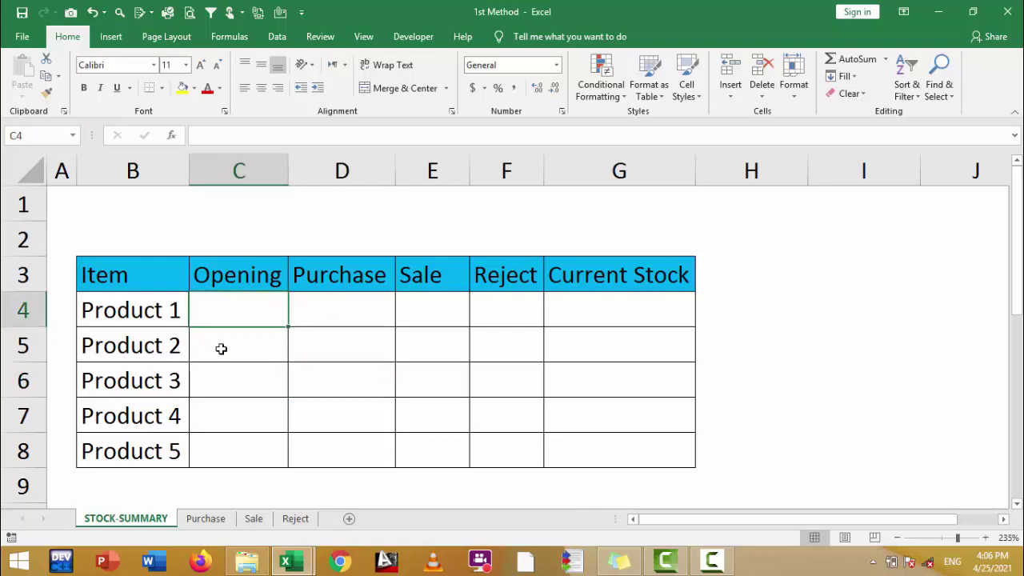
{"action": "type", "text": "4"}
{"action": "key", "text": "Return"}
{"action": "type", "text": "6"}
{"action": "key", "text": "Return"}
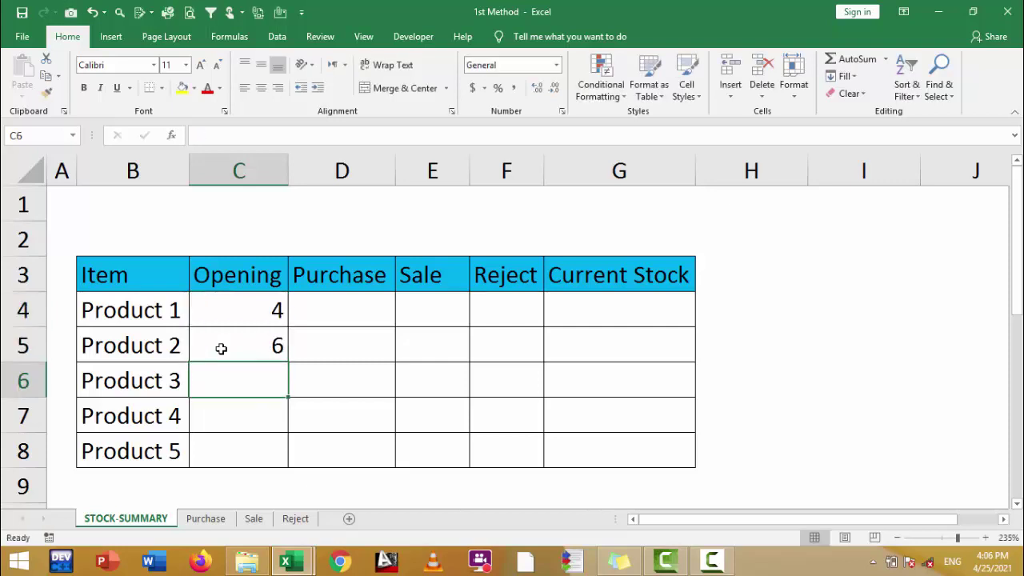
{"action": "type", "text": "7"}
{"action": "key", "text": "Return"}
{"action": "type", "text": "8"}
{"action": "key", "text": "Return"}
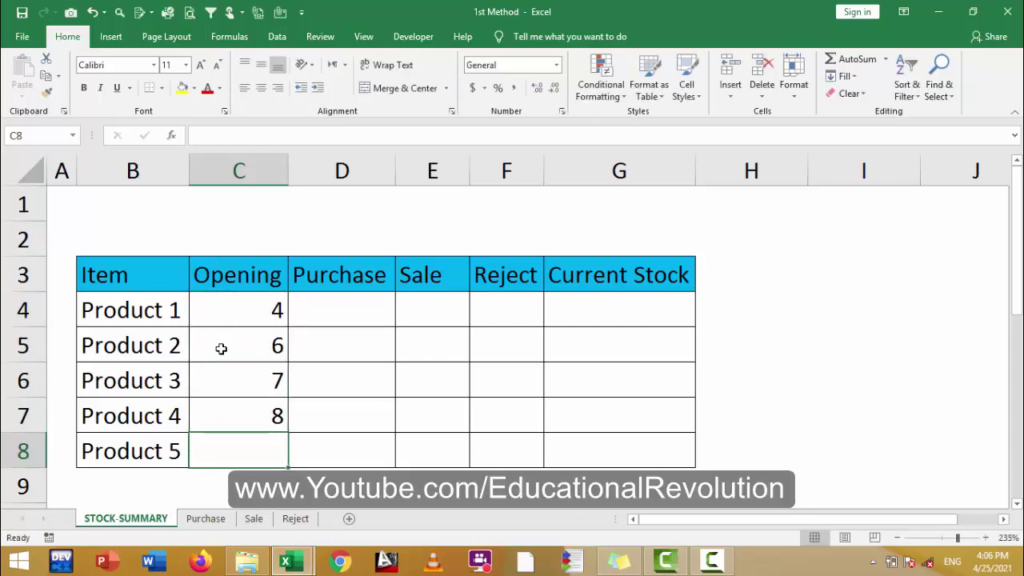
{"action": "type", "text": "4"}
{"action": "key", "text": "Return"}
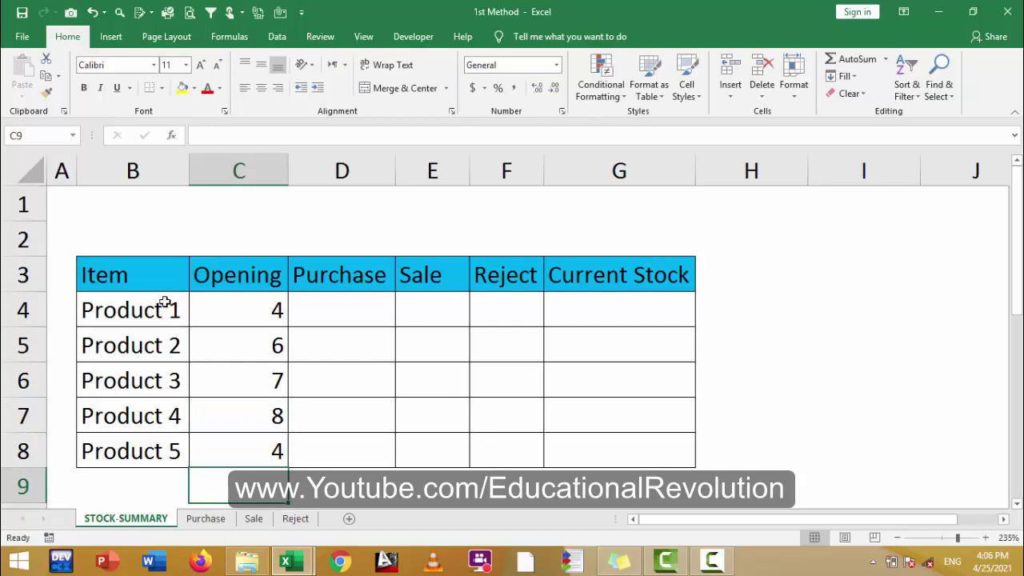
Centre the Opening values in C4:C8 and switch to the Purchase sheet
{"action": "left_click_drag", "start_coordinate": [165, 299], "coordinate": [160, 450]}
{"action": "left_click", "coordinate": [252, 302], "text": "ctrl"}
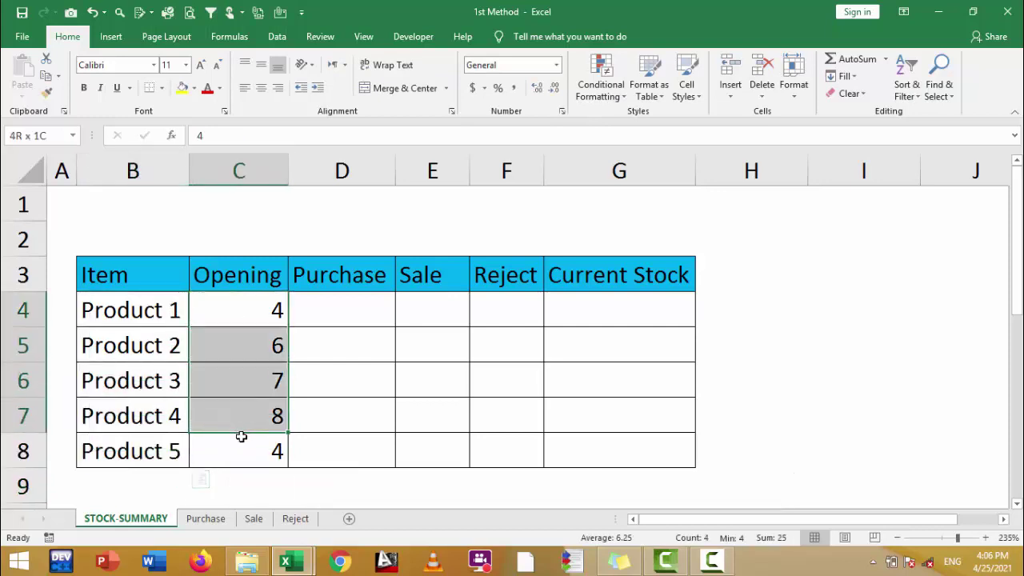
{"action": "left_click_drag", "start_coordinate": [252, 302], "coordinate": [240, 450]}
{"action": "left_click", "coordinate": [263, 86]}
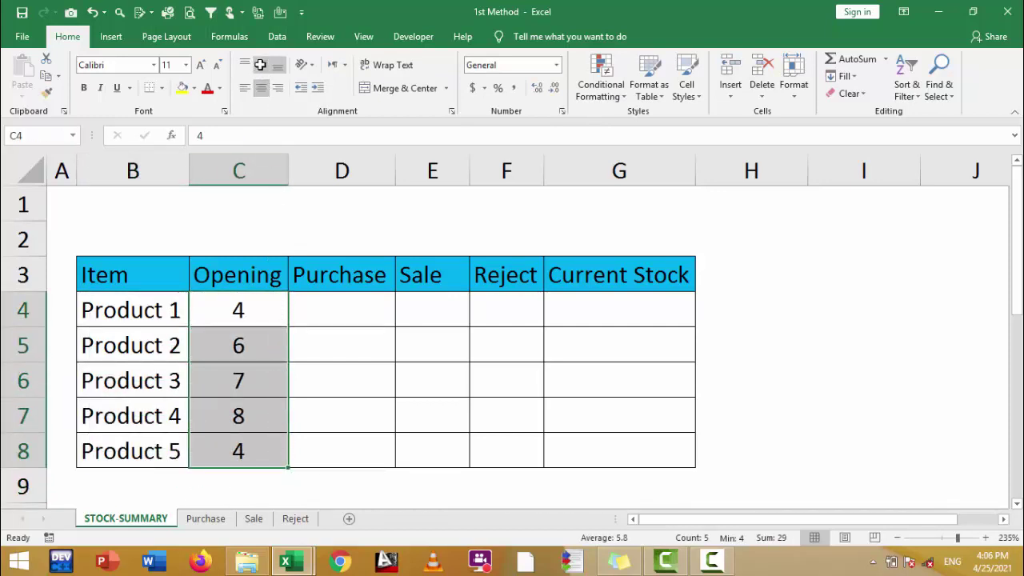
{"action": "left_click", "coordinate": [352, 341]}
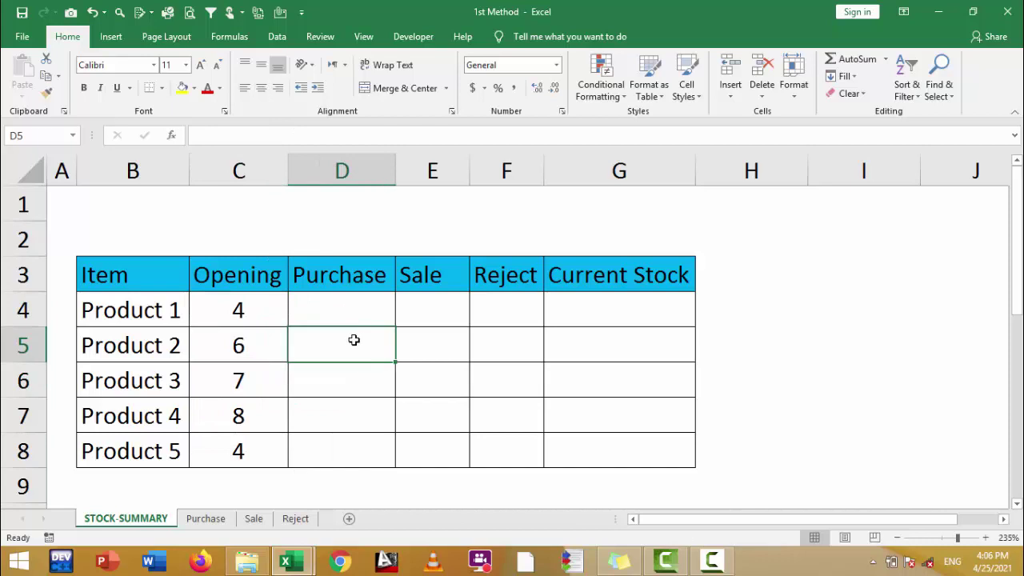
{"action": "left_click", "coordinate": [205, 518]}
{"action": "left_click", "coordinate": [299, 326]}
Enter =SUM(C5:Q5) in the Purchase sheet's R5 and fill it down to R9
{"action": "left_click_drag", "start_coordinate": [141, 283], "coordinate": [821, 280]}
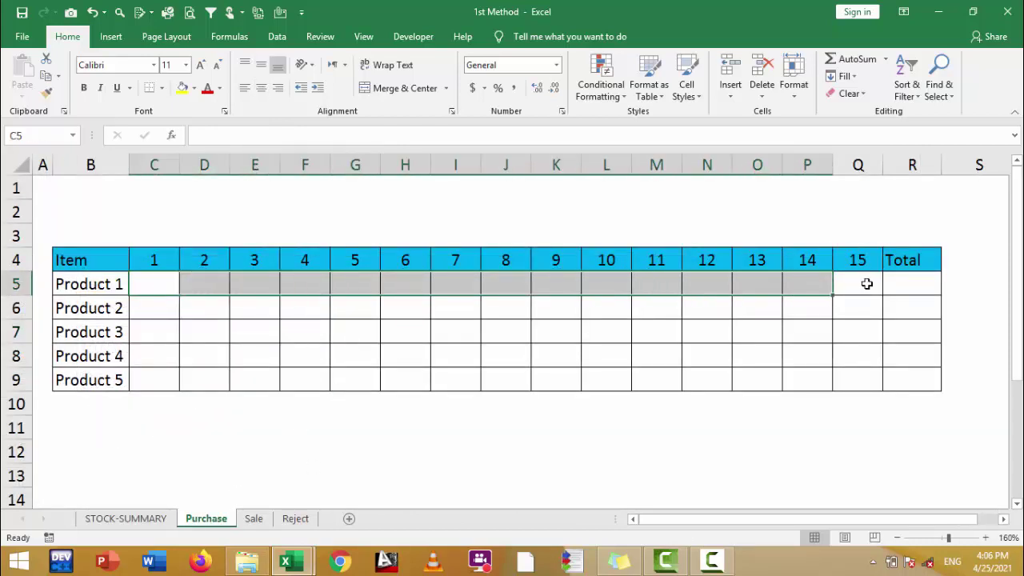
{"action": "left_click", "coordinate": [921, 281]}
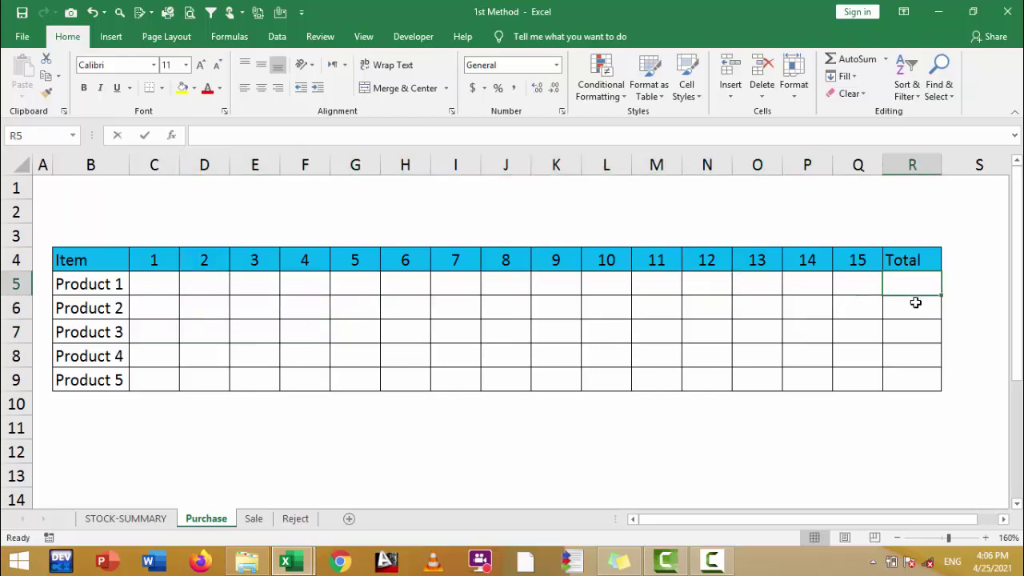
{"action": "type", "text": "=sum("}
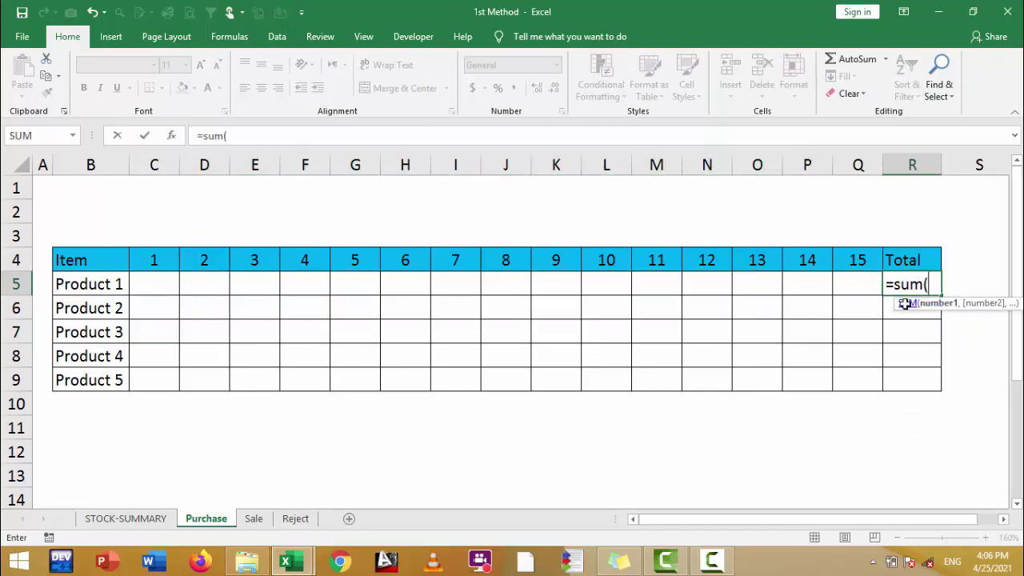
{"action": "mouse_move", "coordinate": [866, 284]}
{"action": "left_mouse_down"}
{"action": "mouse_move", "coordinate": [275, 269]}
{"action": "mouse_move", "coordinate": [196, 291]}
{"action": "left_mouse_up"}
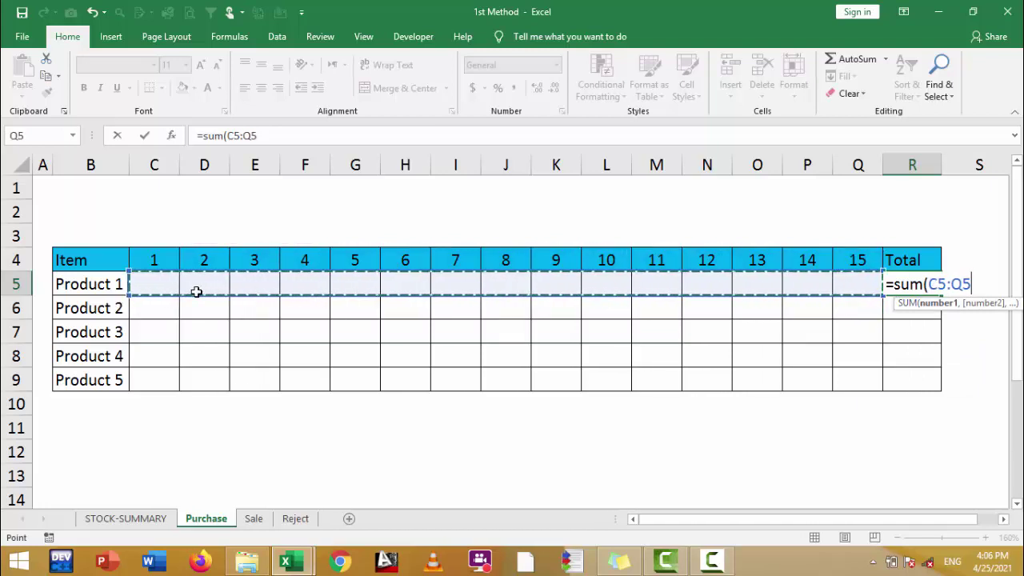
{"action": "type", "text": ")"}
{"action": "key", "text": "Return"}
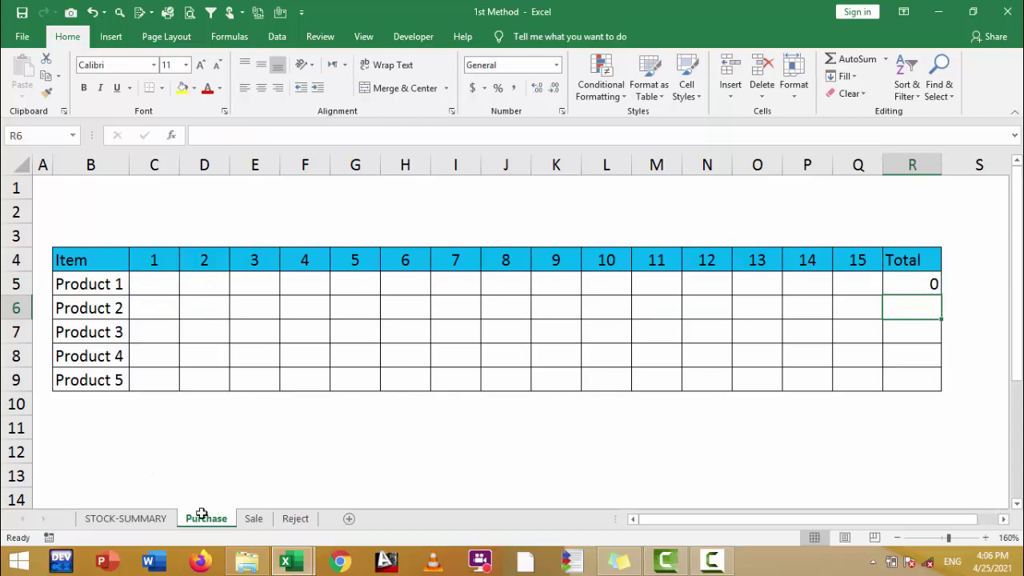
{"action": "left_click", "coordinate": [252, 519]}
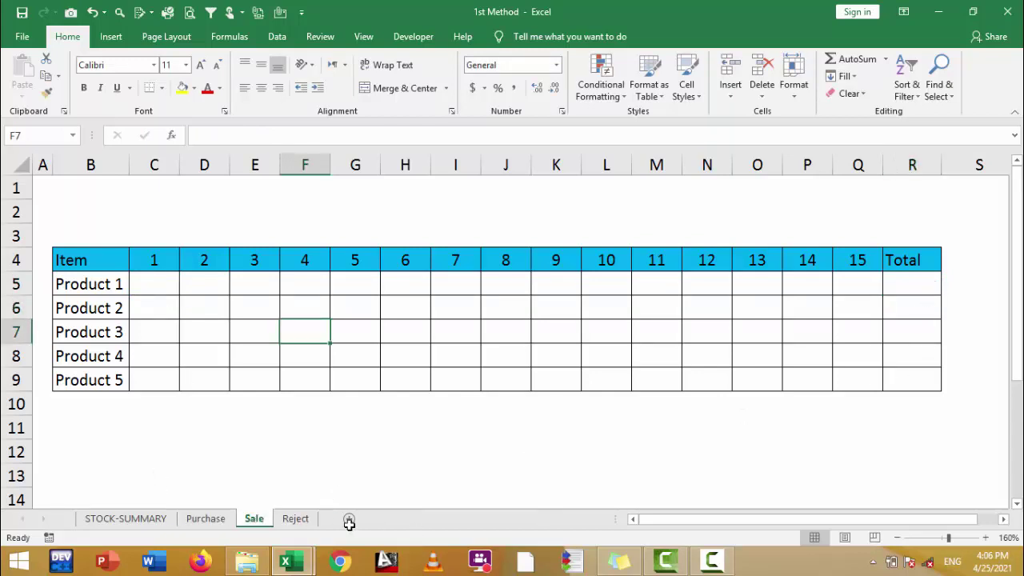
{"action": "left_click", "coordinate": [295, 519]}
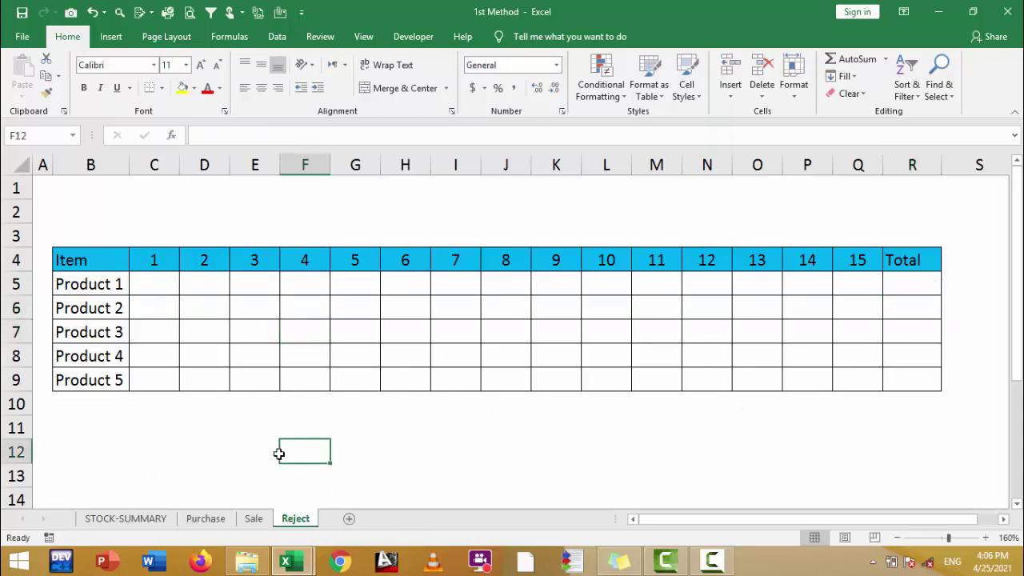
{"action": "left_click", "coordinate": [206, 518]}
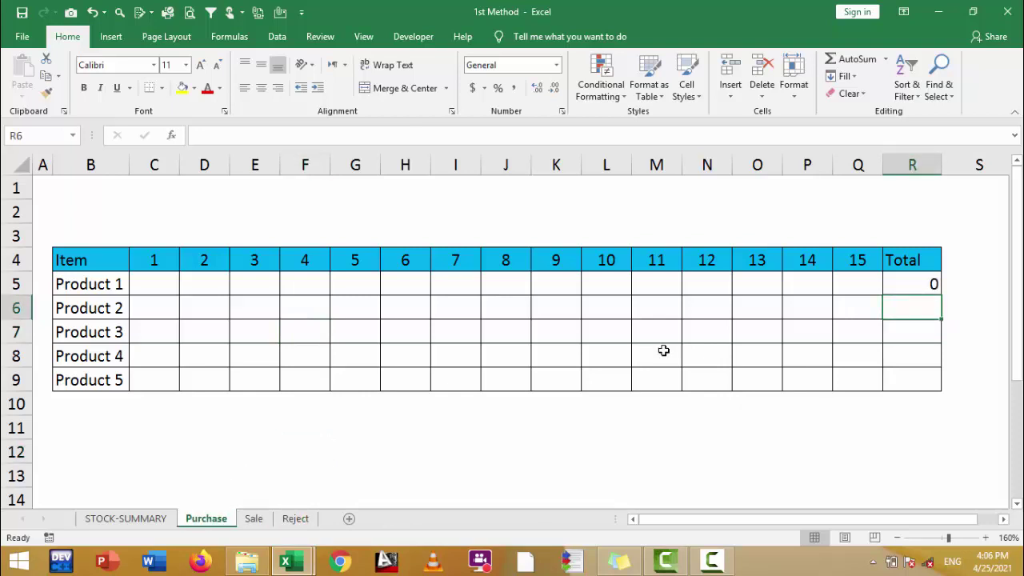
{"action": "left_click", "coordinate": [922, 284]}
{"action": "left_click_drag", "start_coordinate": [942, 296], "coordinate": [932, 388]}
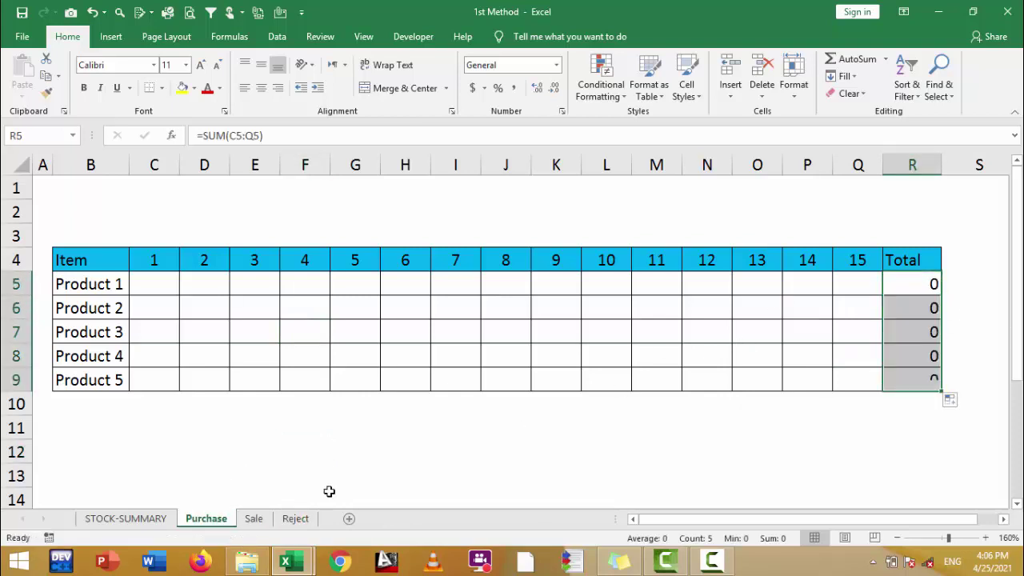
Enter =SUM(C5:Q5) in the Sale sheet's R5 and fill it down to R9
{"action": "left_click", "coordinate": [254, 519]}
{"action": "left_click", "coordinate": [908, 282]}
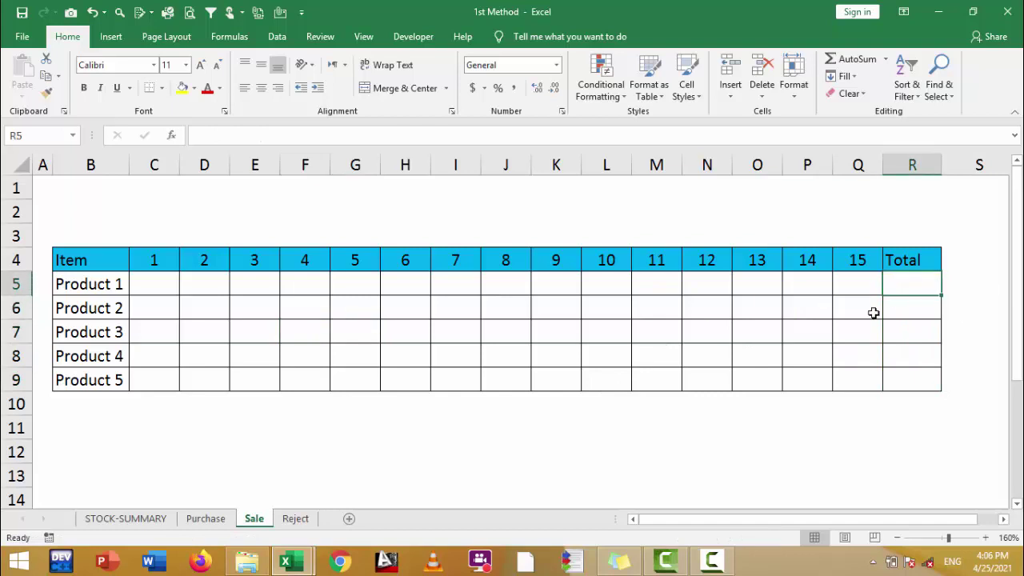
{"action": "type", "text": "=sum("}
{"action": "key", "text": "BackSpace"}
{"action": "key", "text": "BackSpace"}
{"action": "key", "text": "BackSpace"}
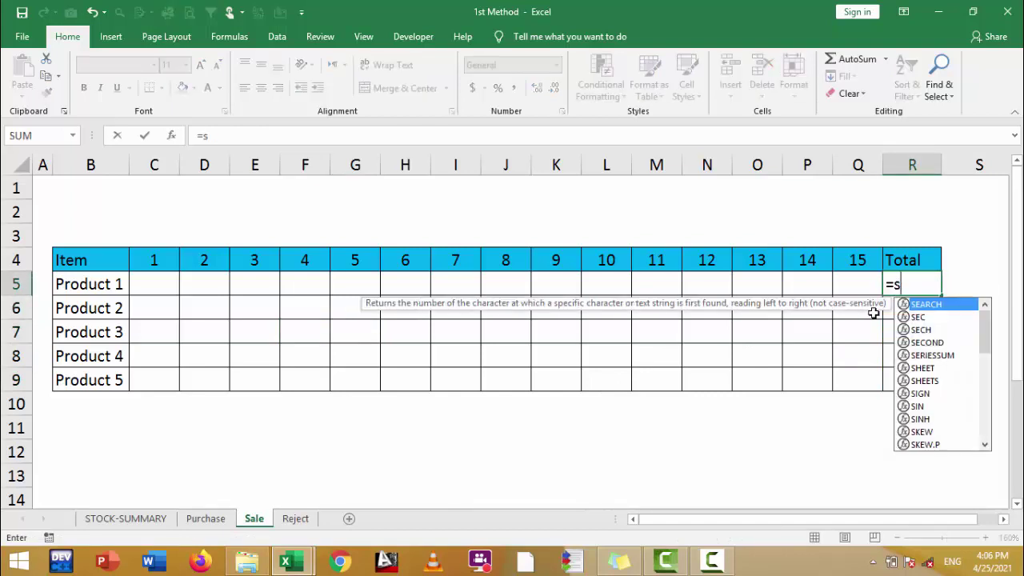
{"action": "type", "text": "um("}
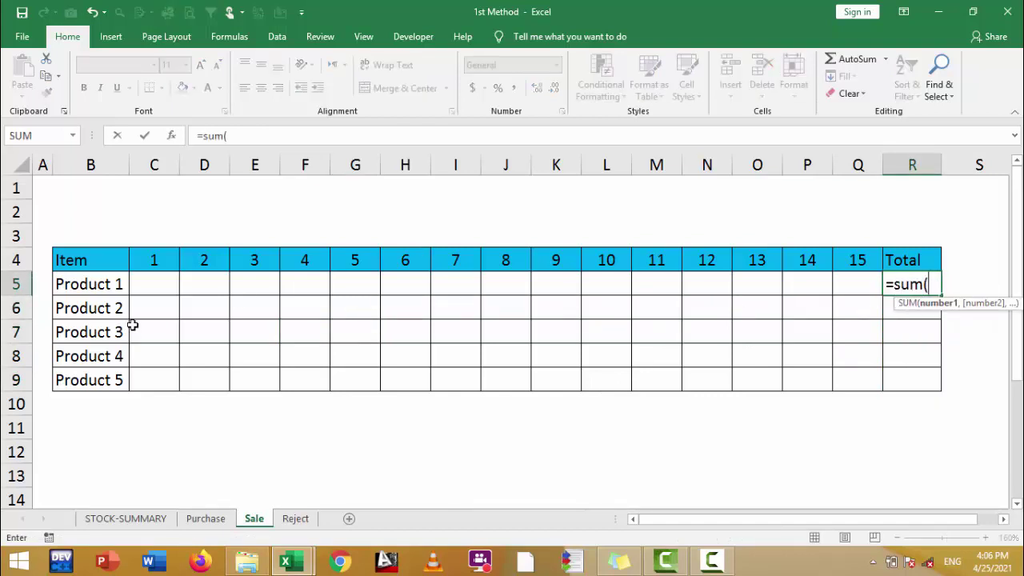
{"action": "left_click", "coordinate": [170, 282]}
{"action": "left_click_drag", "start_coordinate": [170, 283], "coordinate": [856, 284]}
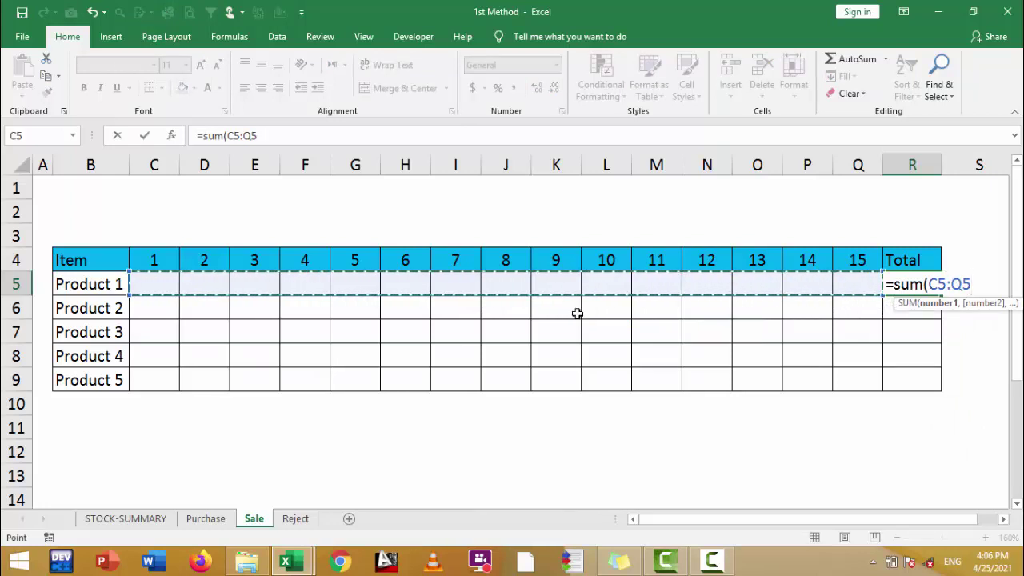
{"action": "type", "text": ")"}
{"action": "key", "text": "Return"}
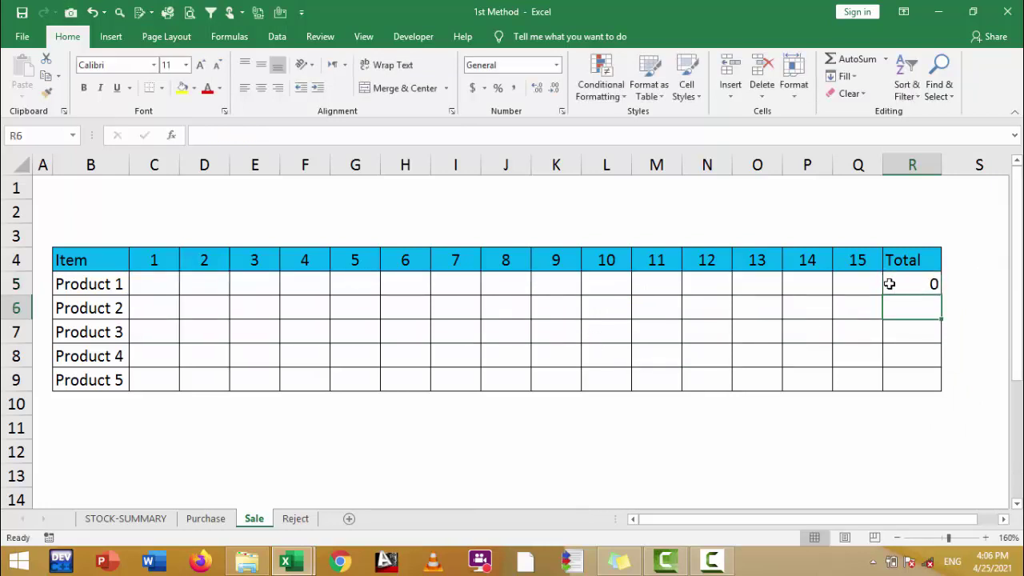
{"action": "left_click", "coordinate": [889, 284]}
{"action": "left_click_drag", "start_coordinate": [941, 295], "coordinate": [928, 393]}
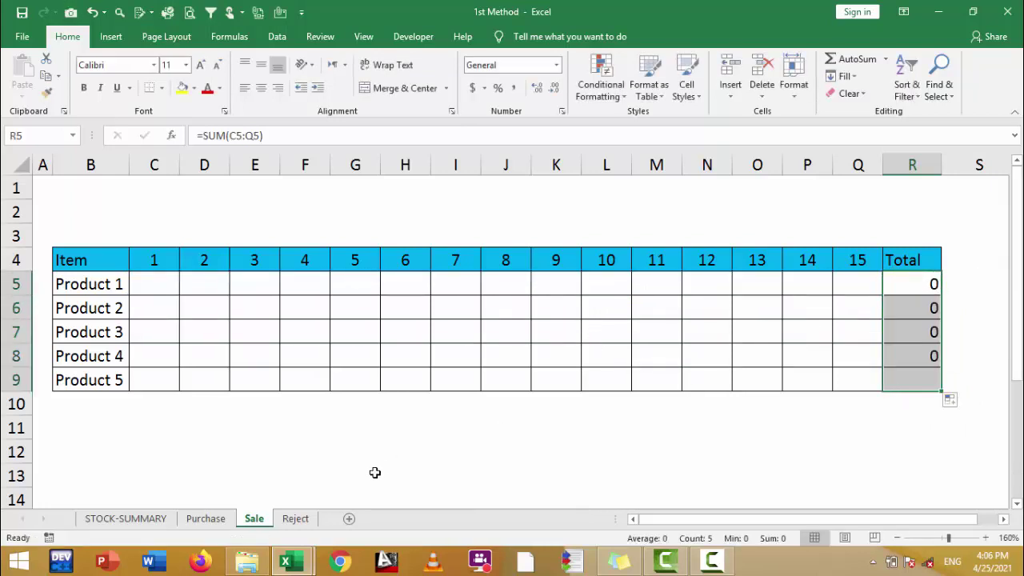
{"action": "left_click", "coordinate": [296, 518]}
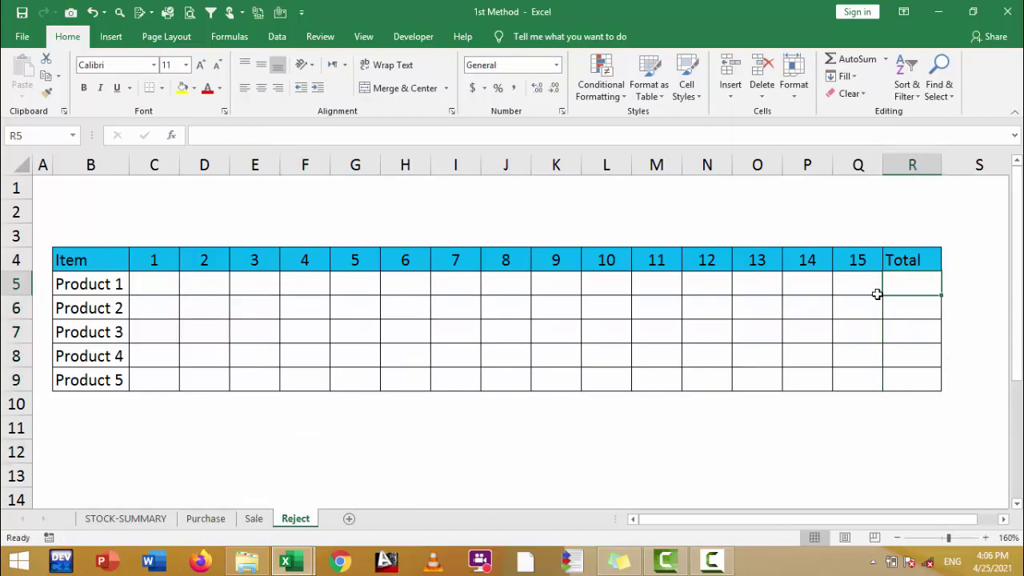
Enter =SUM(C5:Q5) in the Reject sheet's R5, fill it down to R9, and return to STOCK-SUMMARY
{"action": "type", "text": "=sum("}
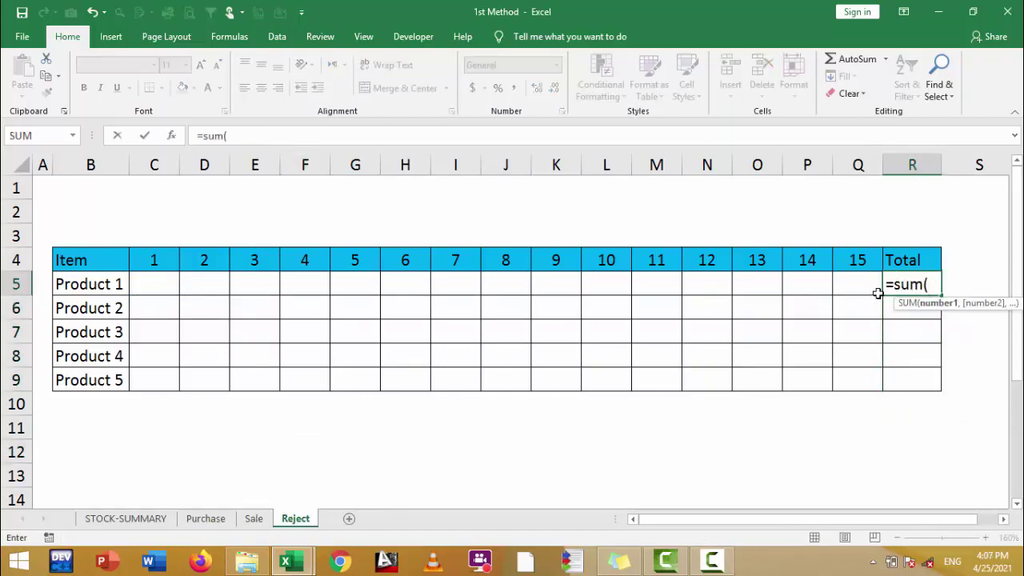
{"action": "mouse_move", "coordinate": [132, 282]}
{"action": "left_mouse_down"}
{"action": "mouse_move", "coordinate": [441, 295]}
{"action": "mouse_move", "coordinate": [809, 250]}
{"action": "mouse_move", "coordinate": [849, 282]}
{"action": "left_mouse_up"}
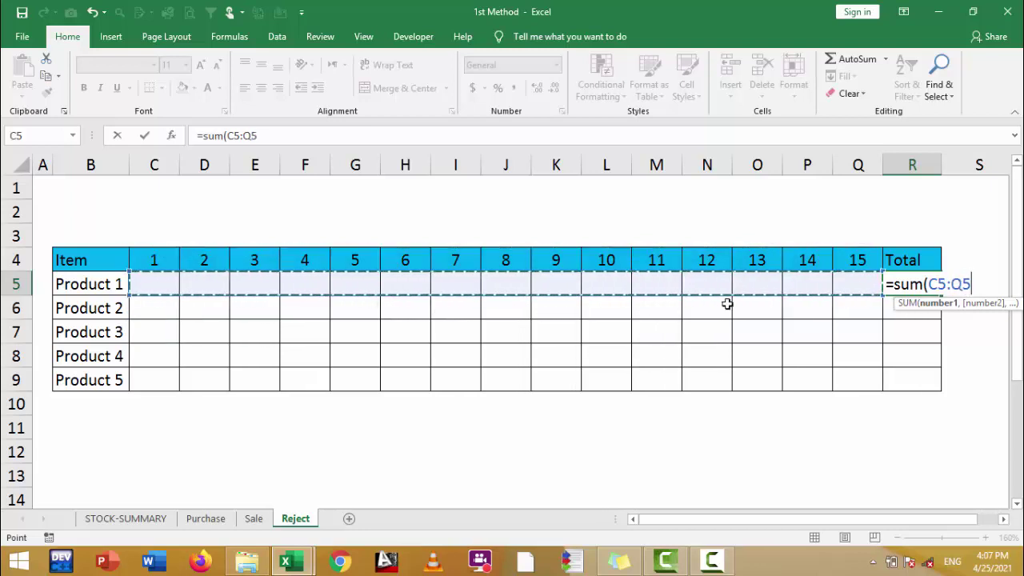
{"action": "type", "text": ")"}
{"action": "key", "text": "Return"}
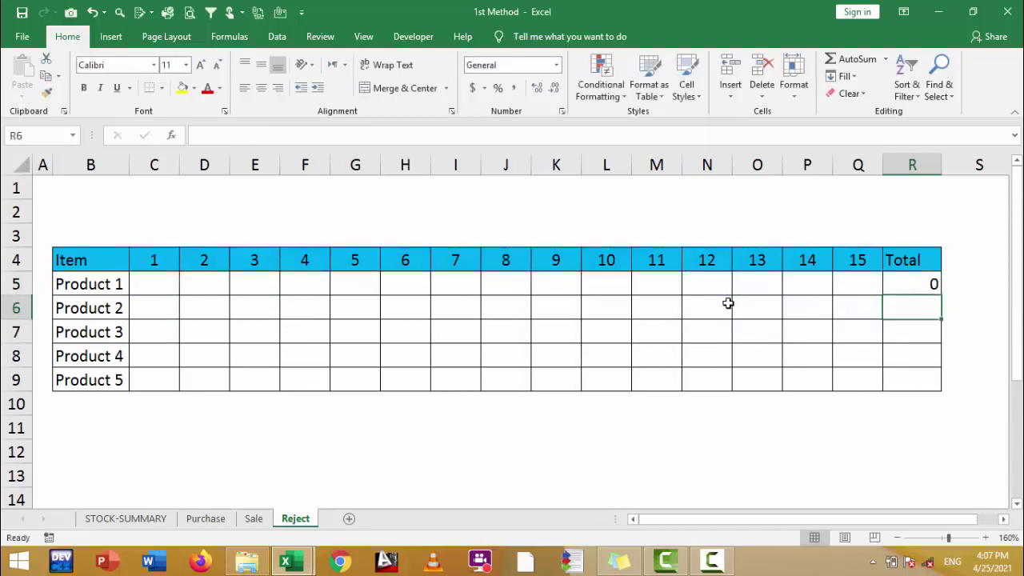
{"action": "left_click", "coordinate": [932, 281]}
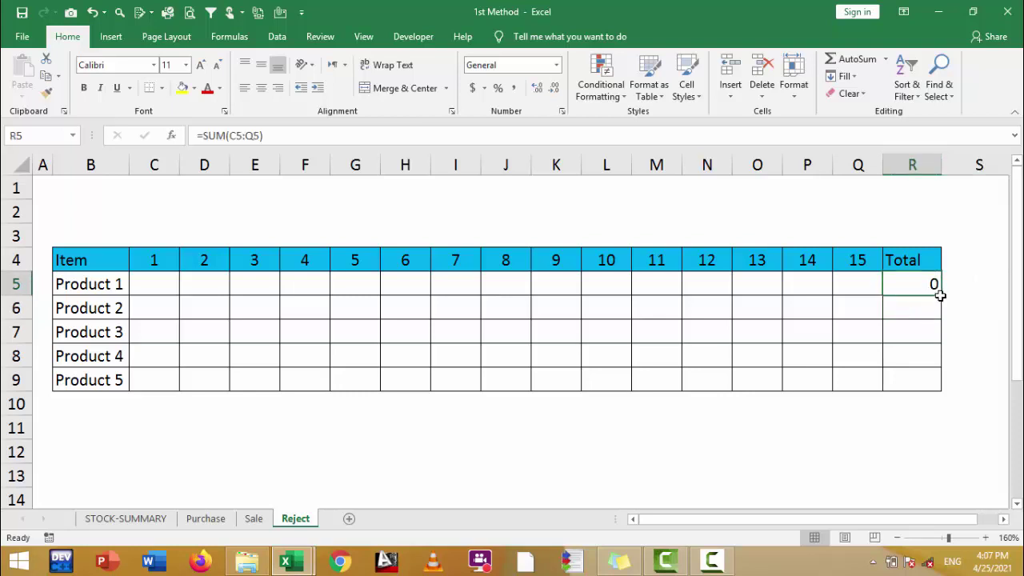
{"action": "left_click_drag", "start_coordinate": [940, 295], "coordinate": [934, 384]}
{"action": "left_click", "coordinate": [907, 354]}
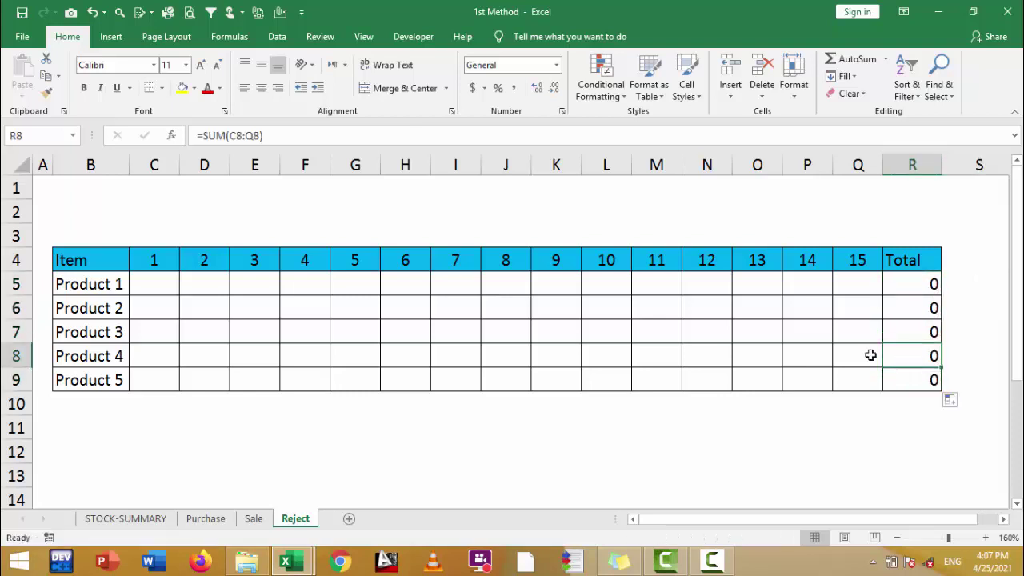
{"action": "left_click", "coordinate": [128, 518]}
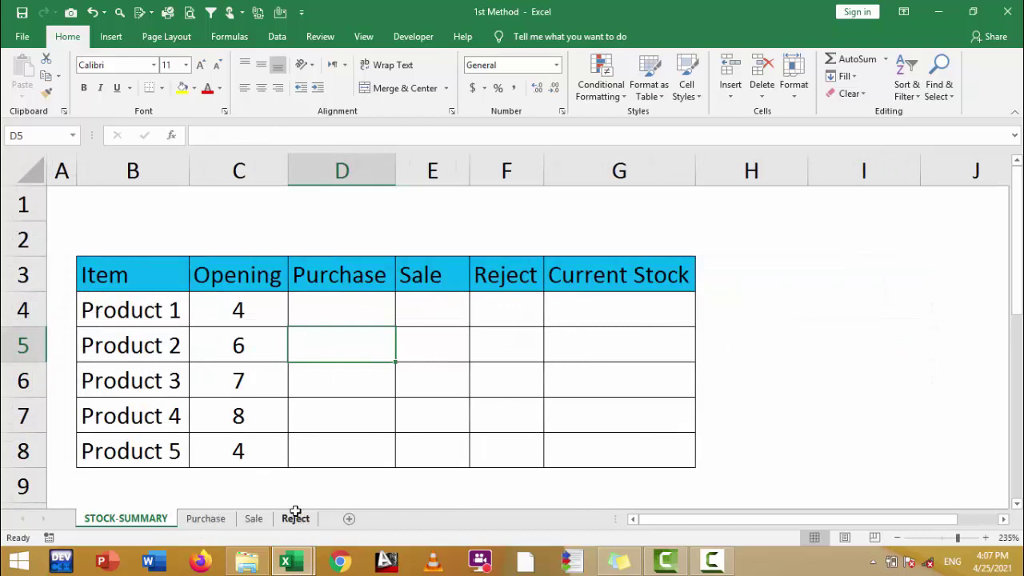
Link Product 1's Purchase cell D4 to =Purchase!R5
{"action": "left_click", "coordinate": [353, 307]}
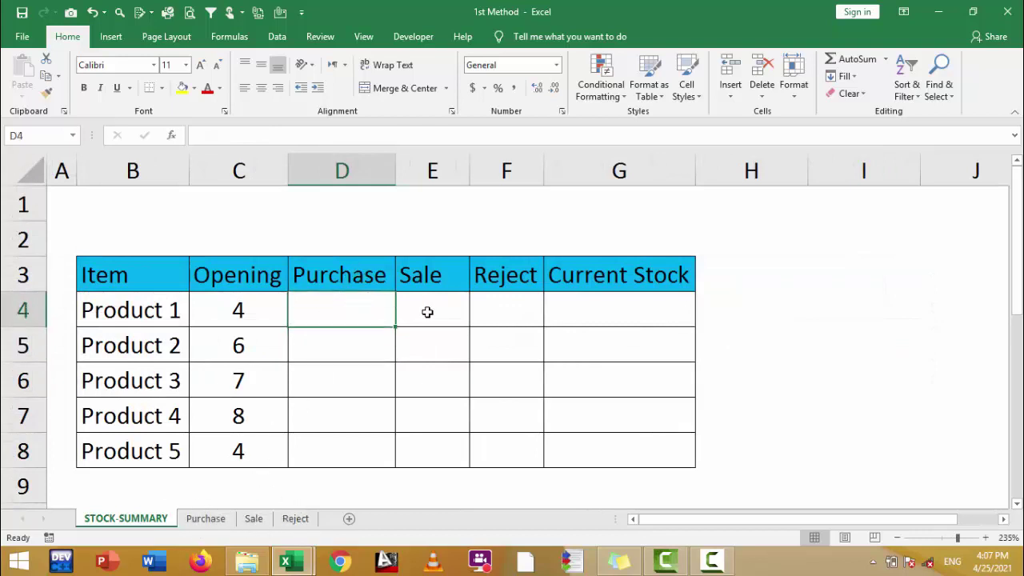
{"action": "left_click", "coordinate": [427, 312]}
{"action": "left_click", "coordinate": [485, 315]}
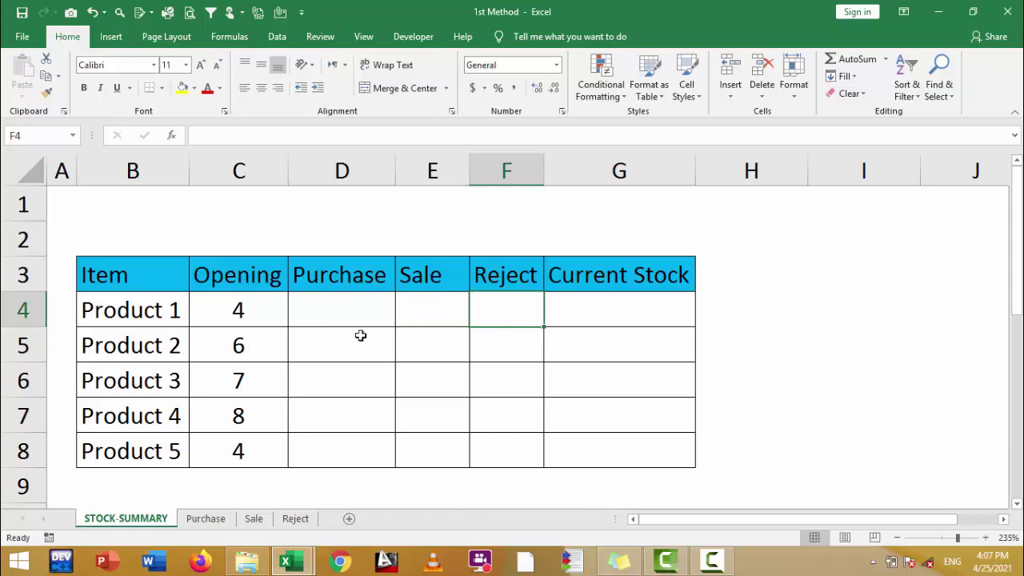
{"action": "left_click", "coordinate": [371, 308]}
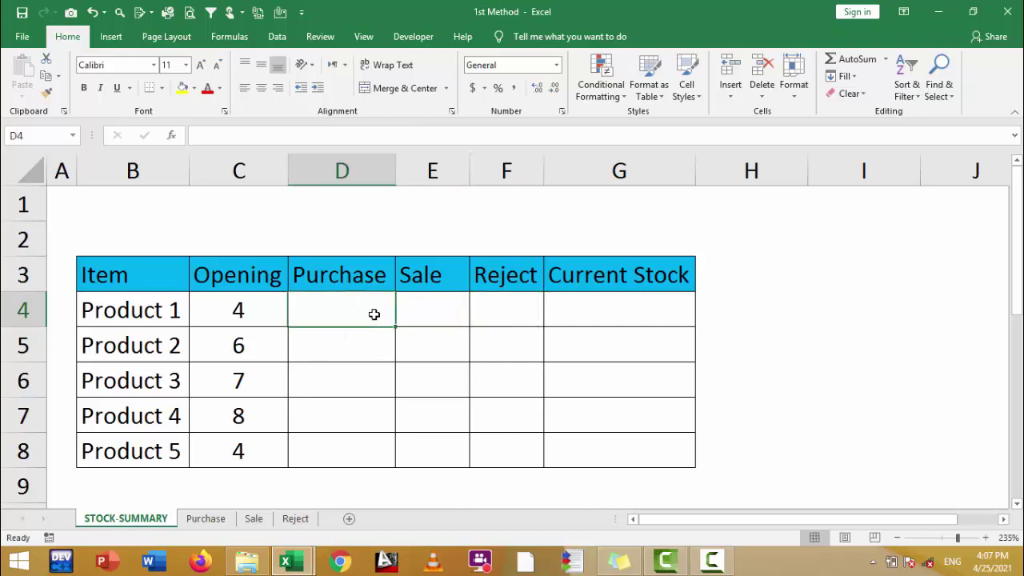
{"action": "type", "text": "="}
{"action": "left_click", "coordinate": [206, 519]}
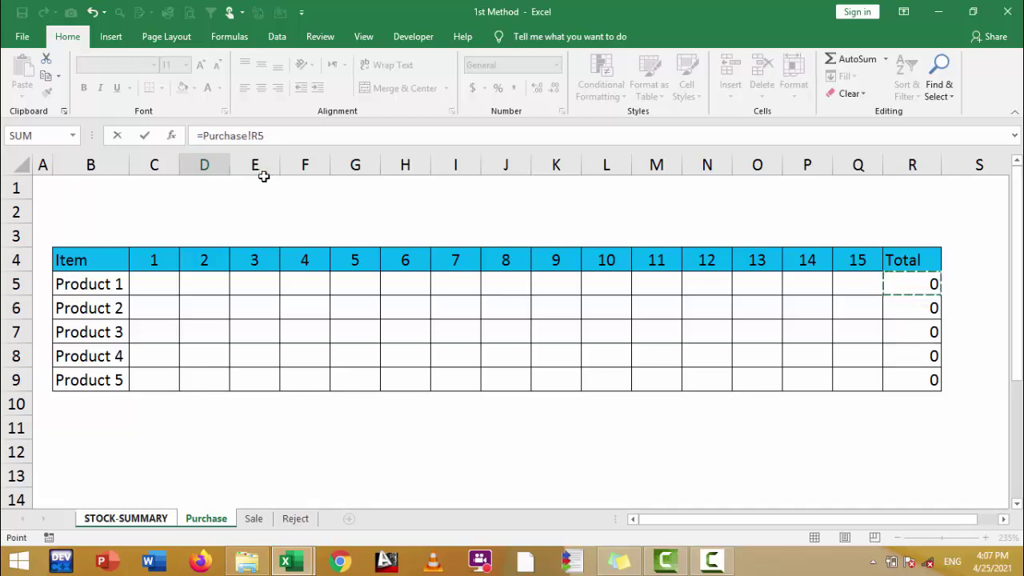
{"action": "key", "text": "Return"}
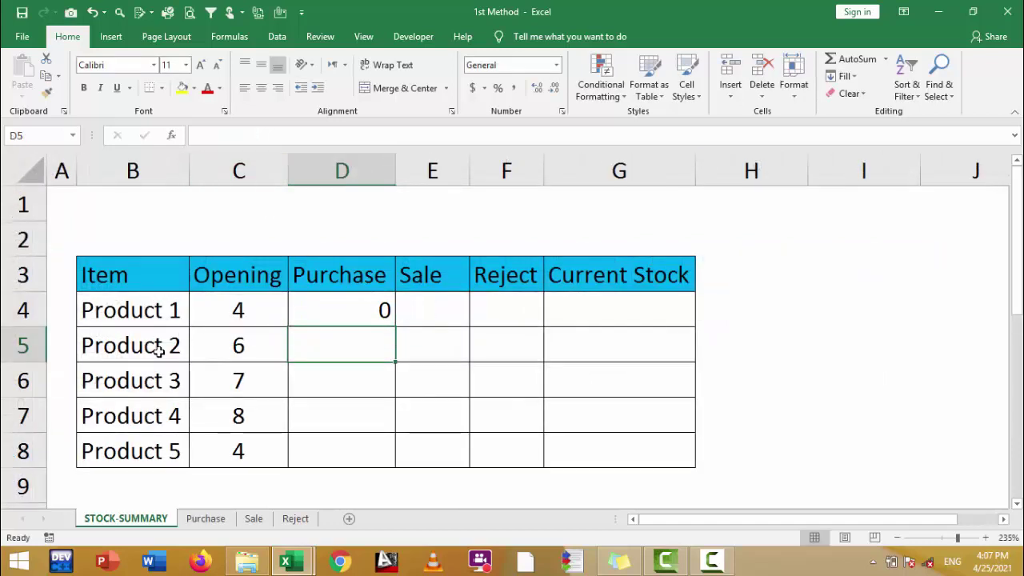
{"action": "left_click", "coordinate": [132, 312]}
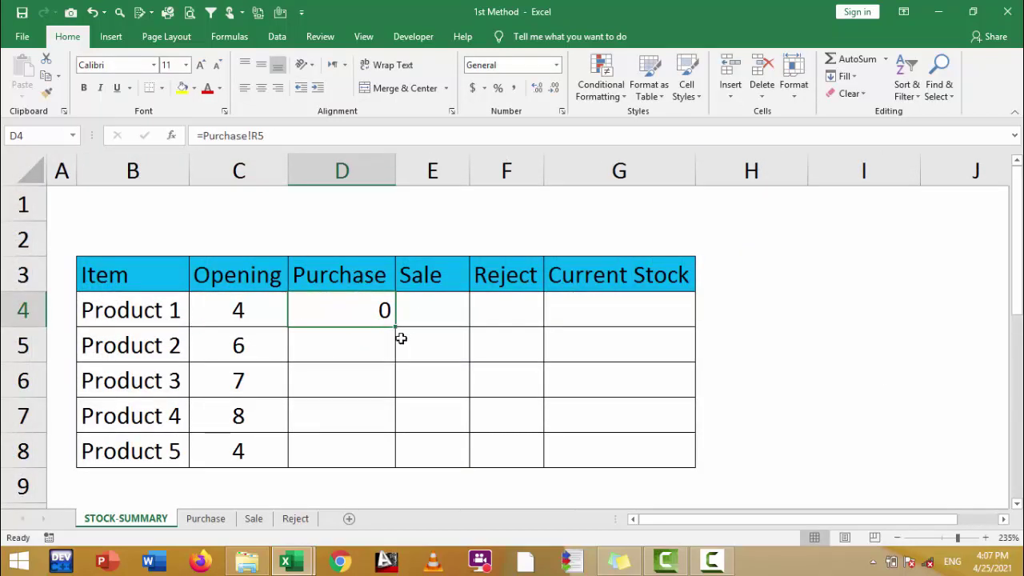
Enter Product 1 purchases of 6 on day 1 and 3 on day 2, then check the summary
{"action": "left_click", "coordinate": [209, 520]}
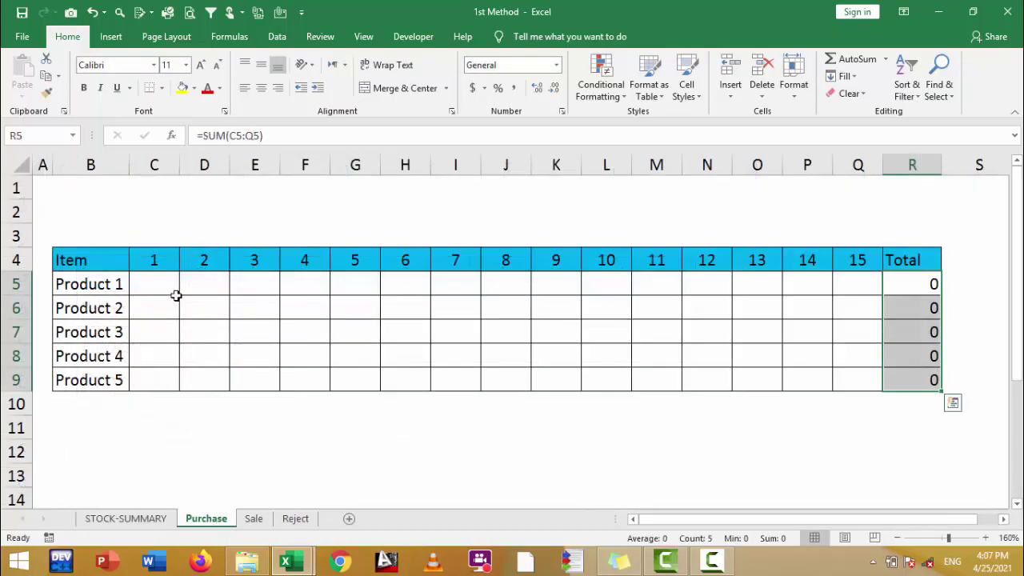
{"action": "left_click", "coordinate": [175, 280]}
{"action": "type", "text": "6"}
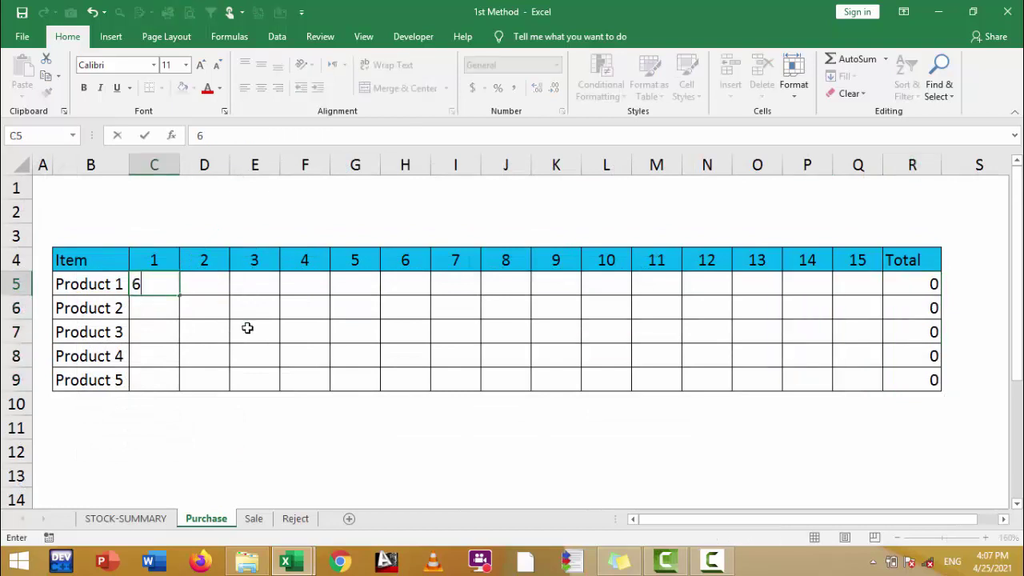
{"action": "key", "text": "Return"}
{"action": "key", "text": "Up"}
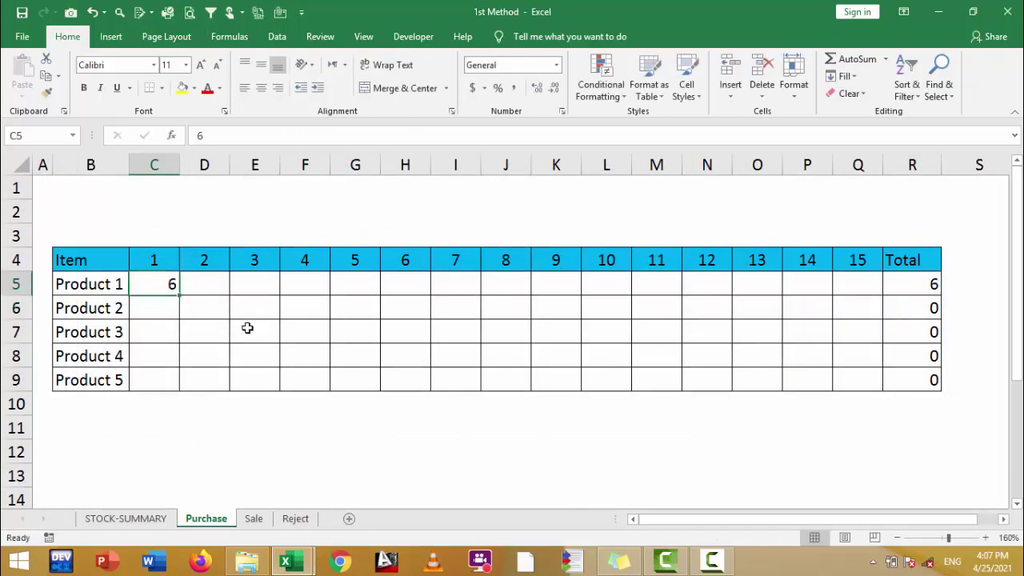
{"action": "key", "text": "Right"}
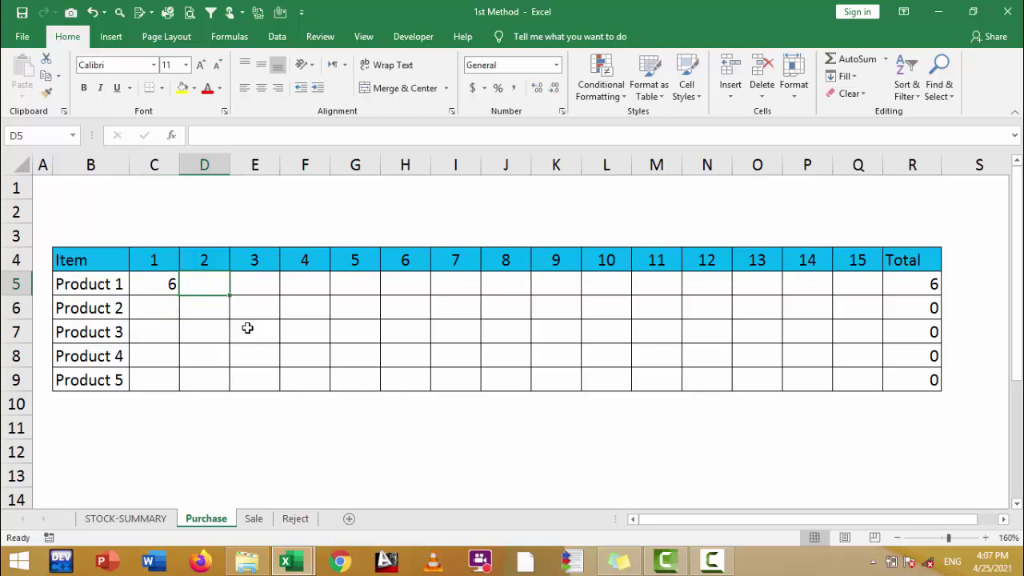
{"action": "type", "text": "3"}
{"action": "key", "text": "Right"}
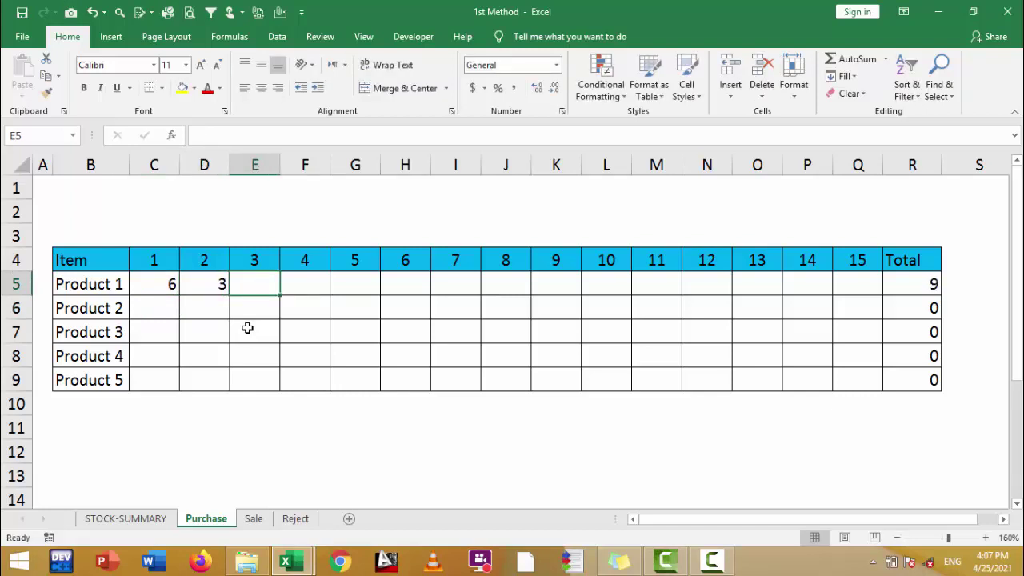
{"action": "left_click", "coordinate": [891, 284]}
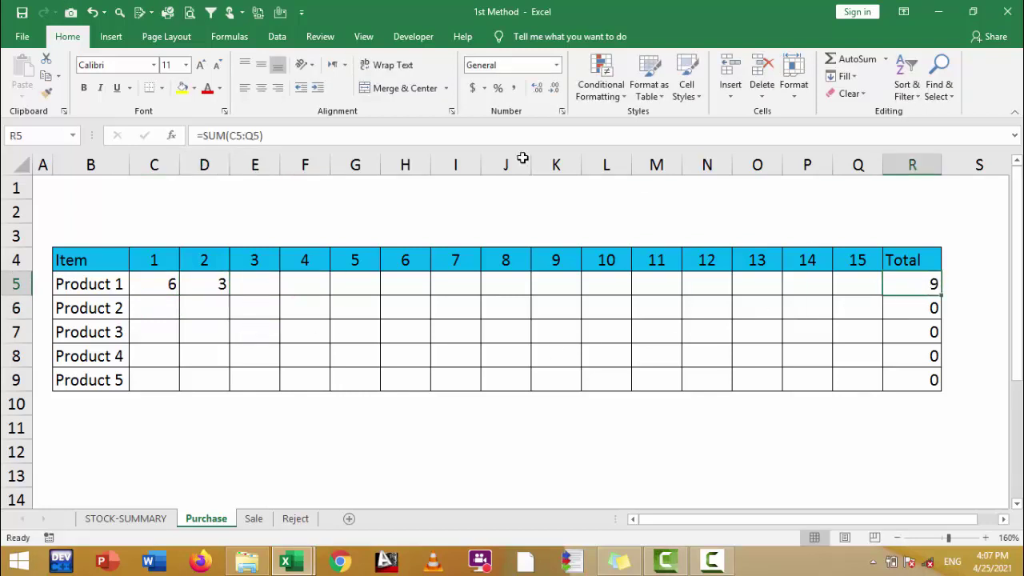
{"action": "left_click", "coordinate": [119, 518]}
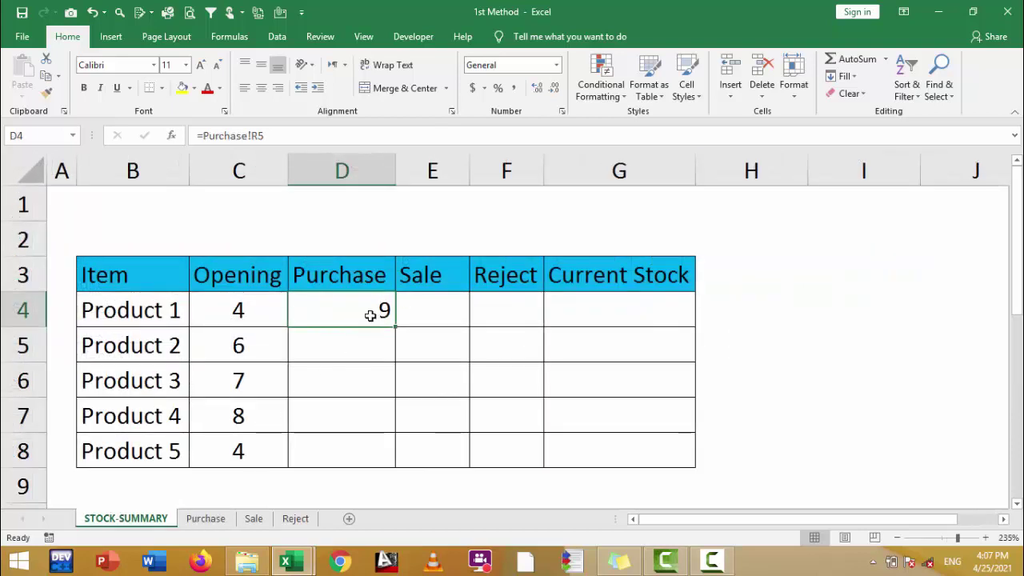
Add a day 3 purchase of 7 for Product 1 so the summary shows 16
{"action": "left_click", "coordinate": [198, 521]}
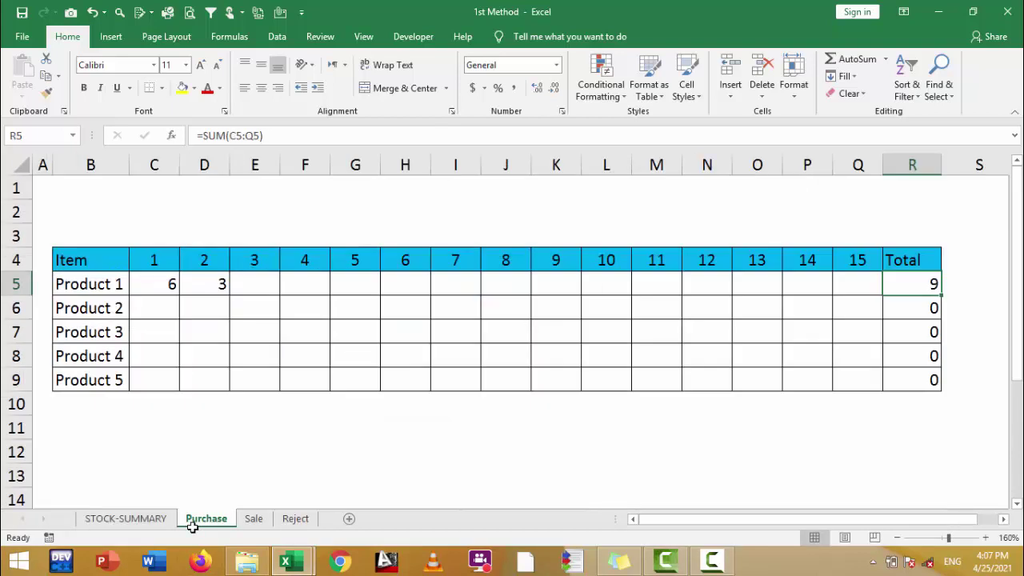
{"action": "left_click", "coordinate": [268, 285]}
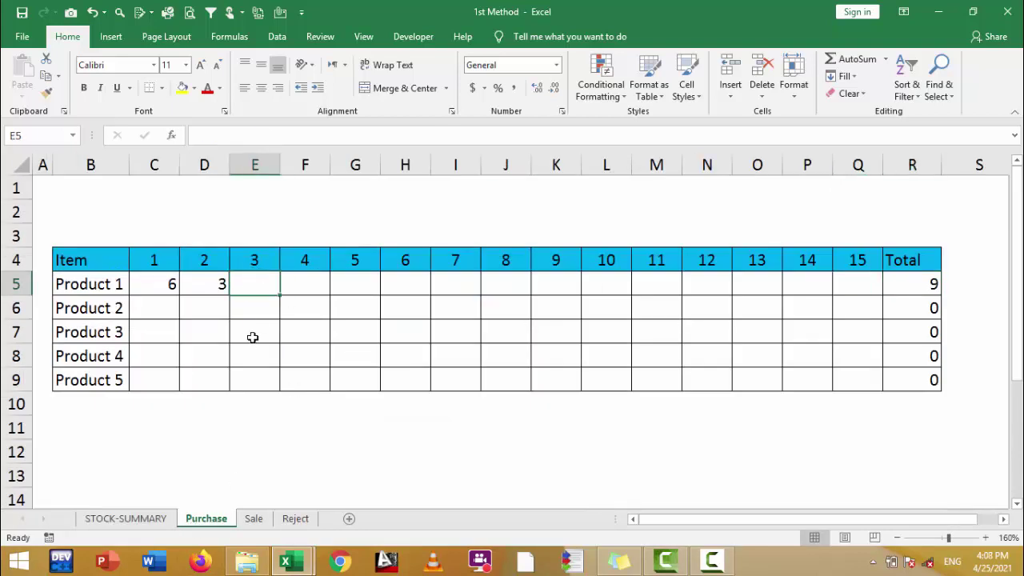
{"action": "type", "text": "7"}
{"action": "key", "text": "Return"}
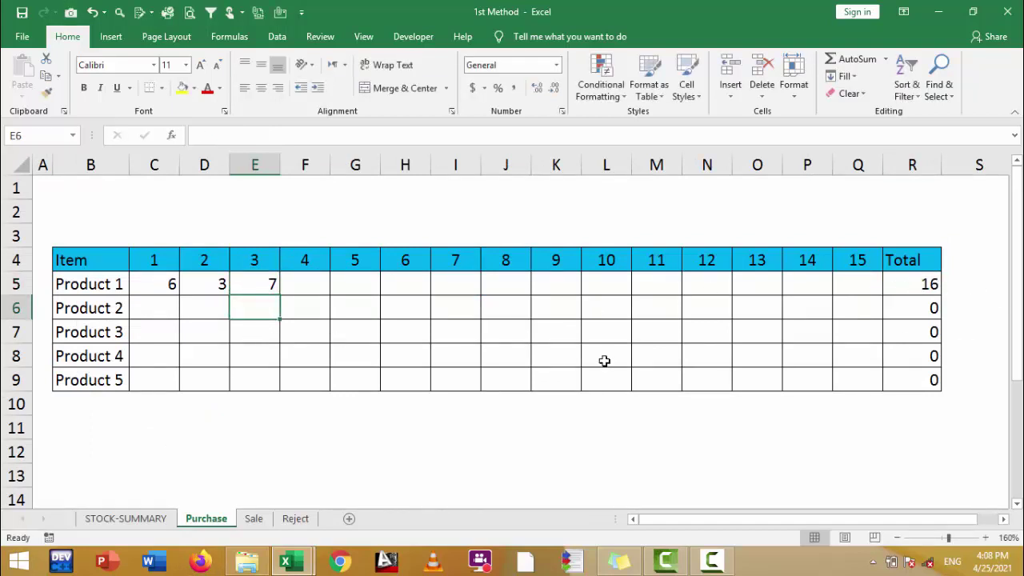
{"action": "left_click", "coordinate": [112, 516]}
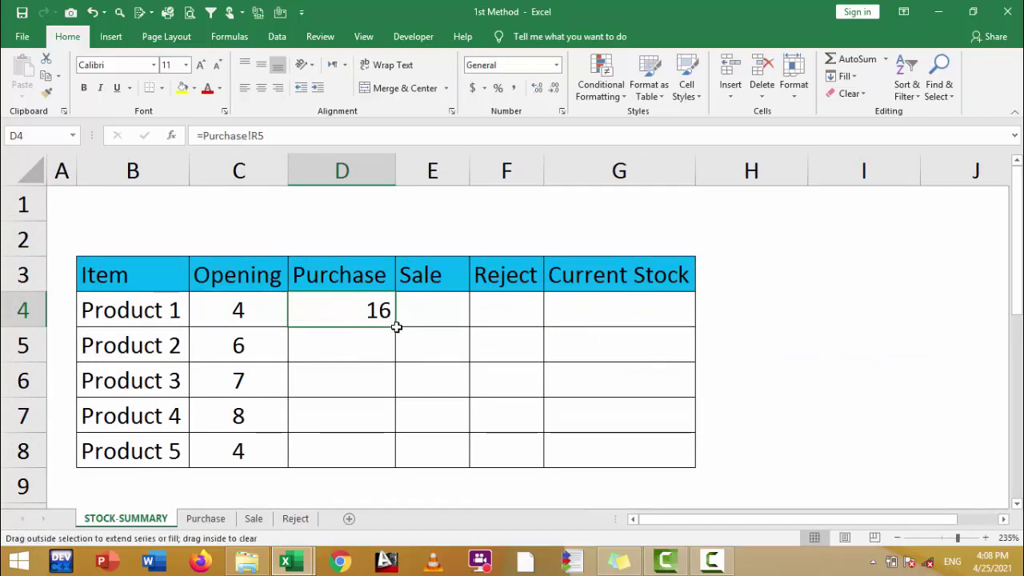
Fill the Purchase link down to D8 and link Product 1's Sale cell E4 to =Sale!R5
{"action": "left_click_drag", "start_coordinate": [395, 325], "coordinate": [392, 455]}
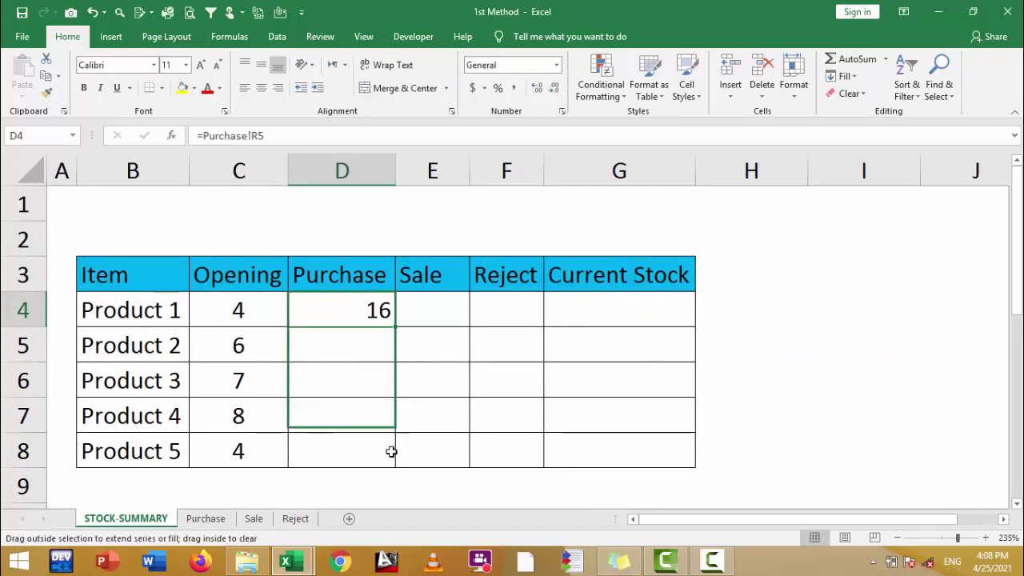
{"action": "left_click", "coordinate": [446, 313]}
{"action": "type", "text": "="}
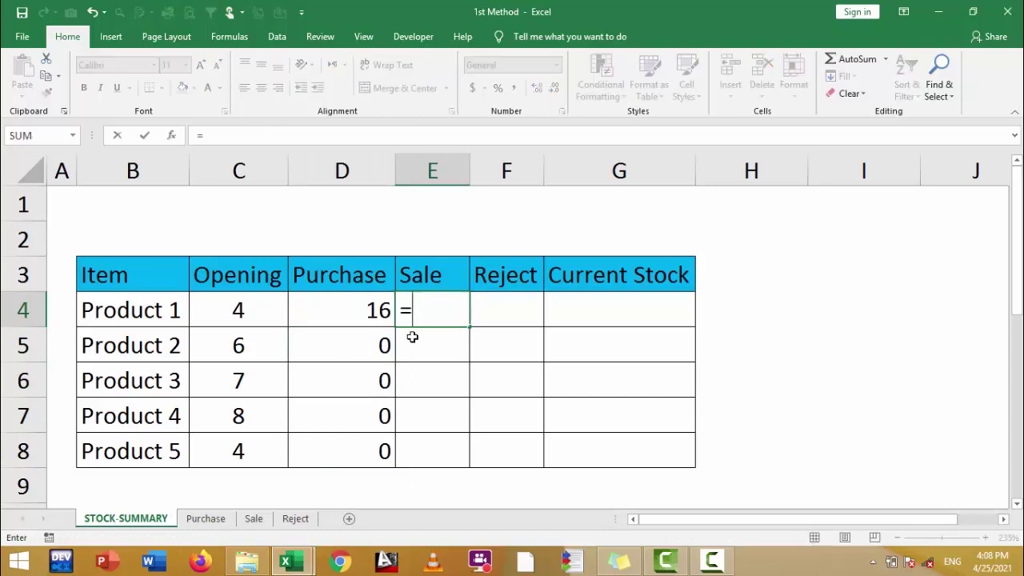
{"action": "left_click", "coordinate": [254, 519]}
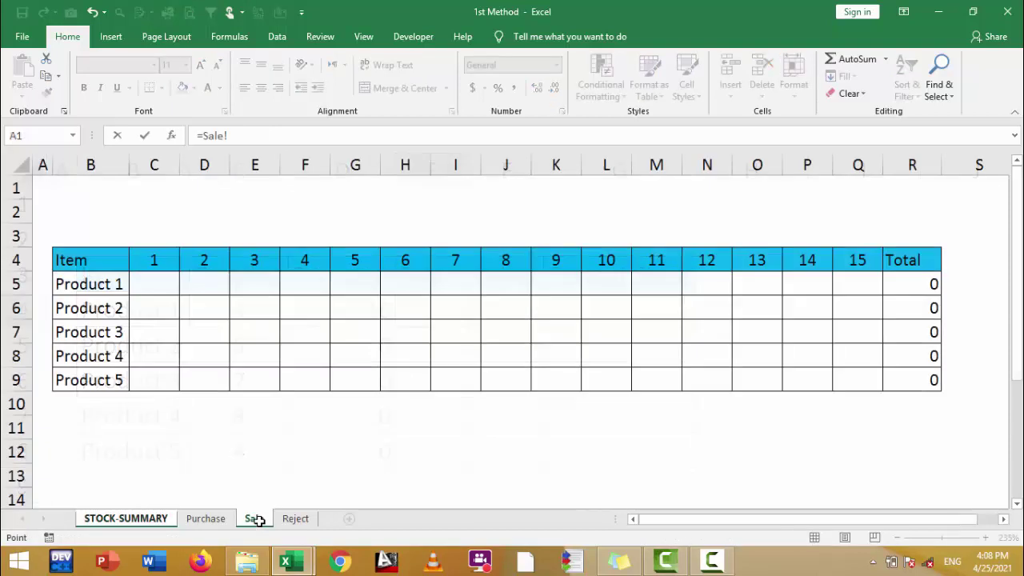
{"action": "left_click", "coordinate": [925, 284]}
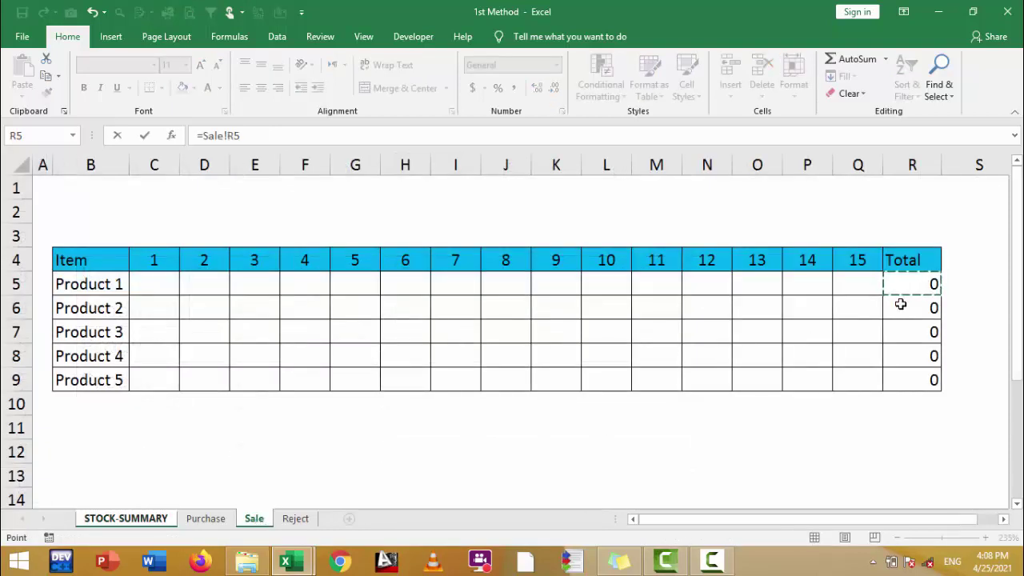
{"action": "key", "text": "Return"}
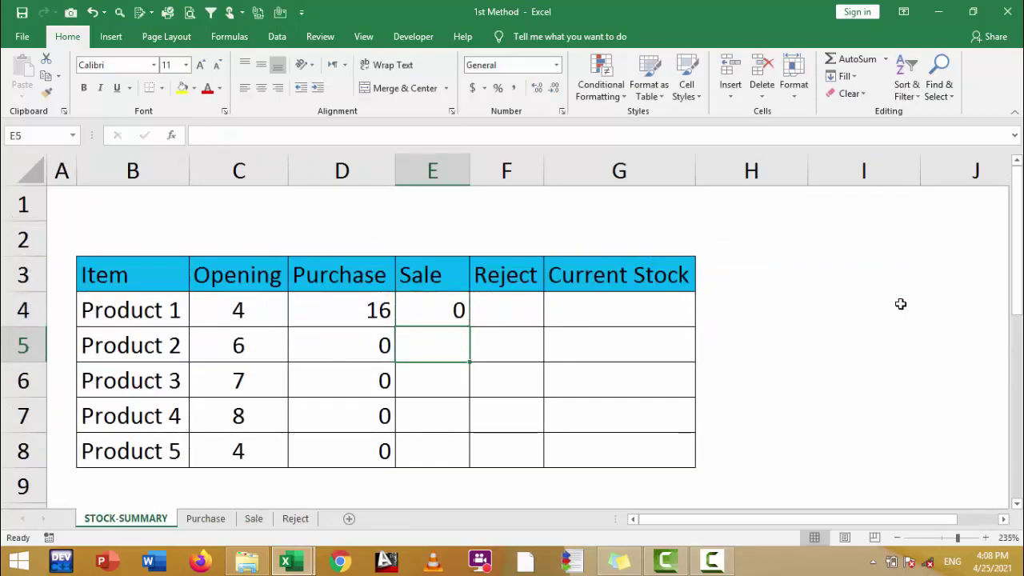
Fill the Sale link down to E8 and begin a formula in Product 1's Reject cell F4
{"action": "left_click", "coordinate": [454, 320]}
{"action": "left_click_drag", "start_coordinate": [470, 327], "coordinate": [467, 457]}
{"action": "left_click", "coordinate": [512, 308]}
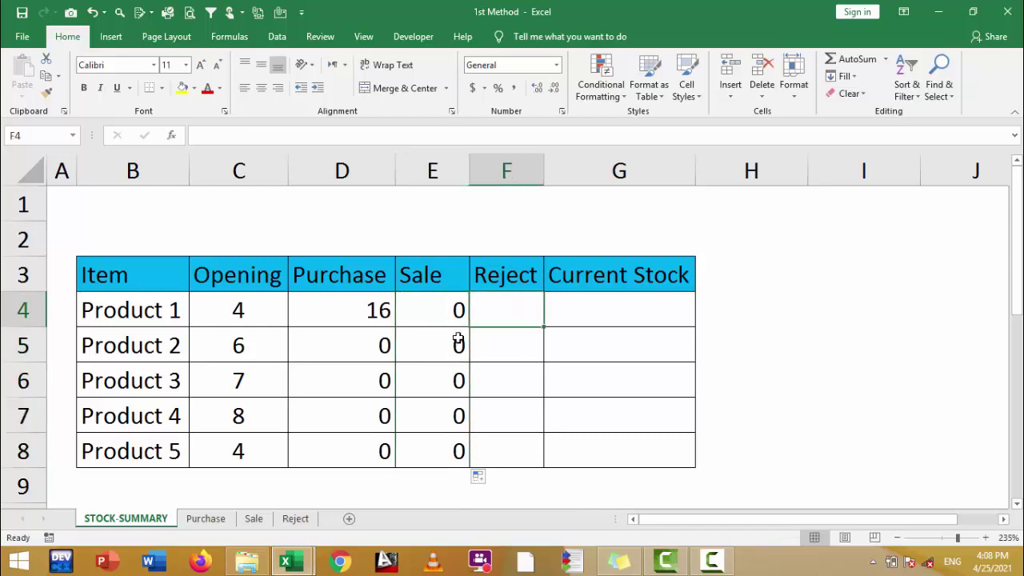
{"action": "type", "text": "="}
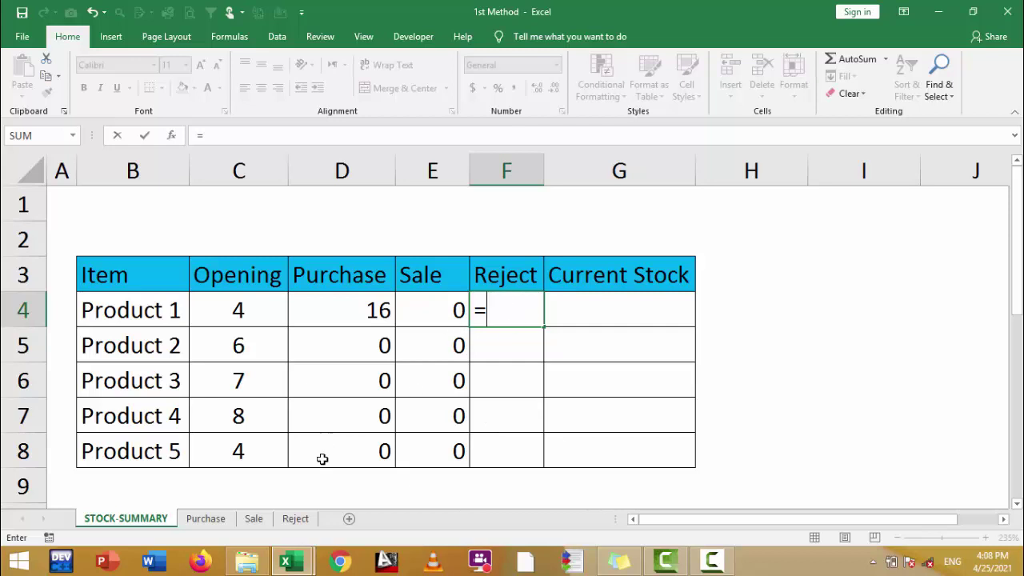
Link Product 1's Reject cell F4 to the Reject sheet's R5 total
{"action": "left_click", "coordinate": [289, 518]}
{"action": "left_click", "coordinate": [915, 285]}
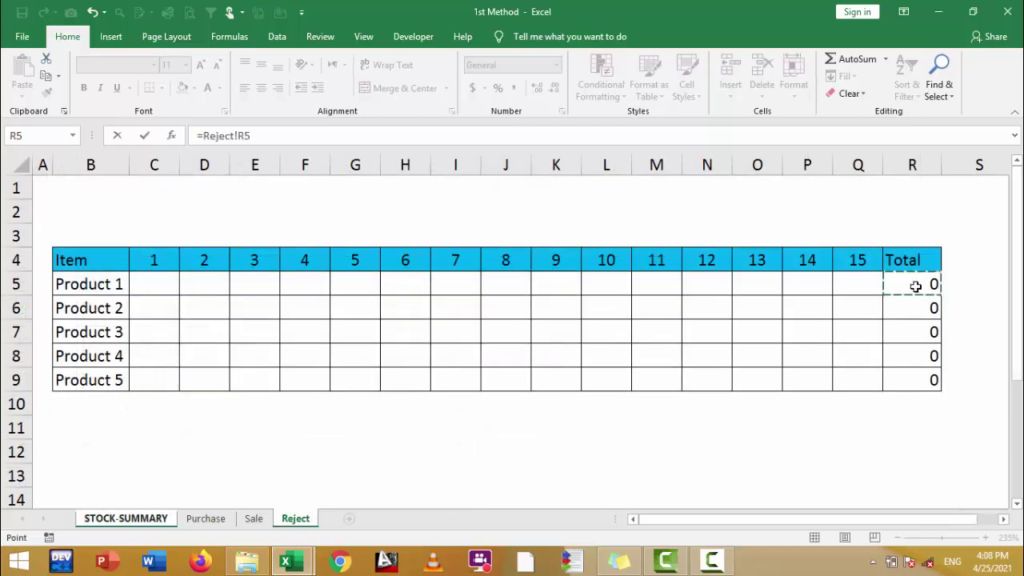
{"action": "left_click", "coordinate": [103, 519]}
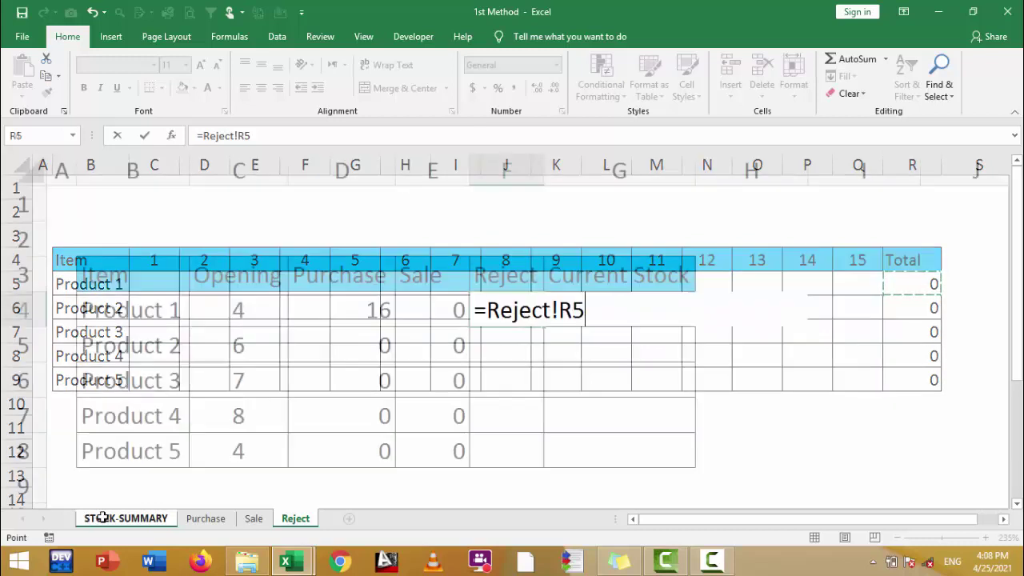
{"action": "key", "text": "Return"}
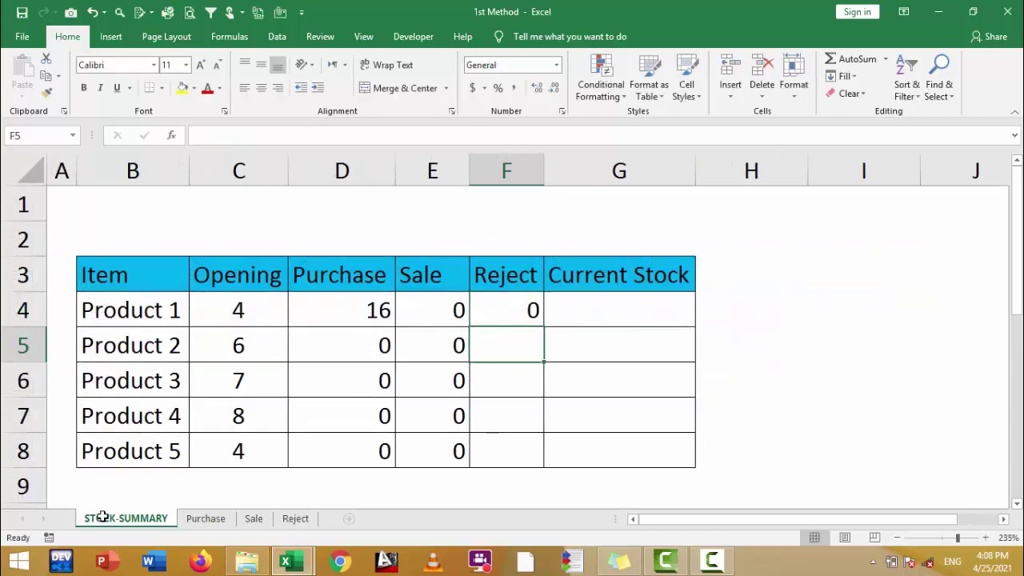
{"action": "left_click", "coordinate": [517, 309]}
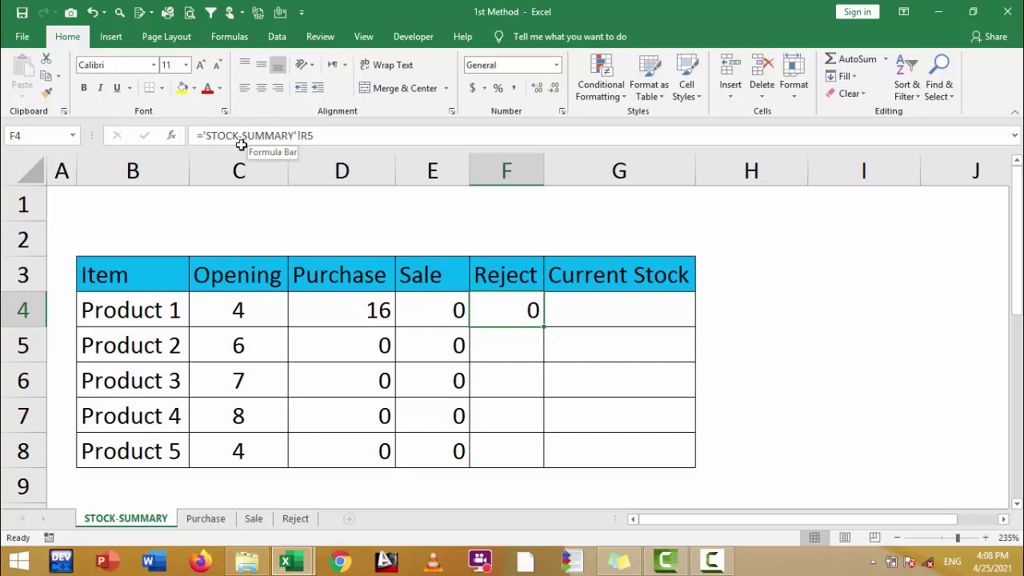
Re-enter F4 as =Reject!R5 and fill it down to F8
{"action": "type", "text": "="}
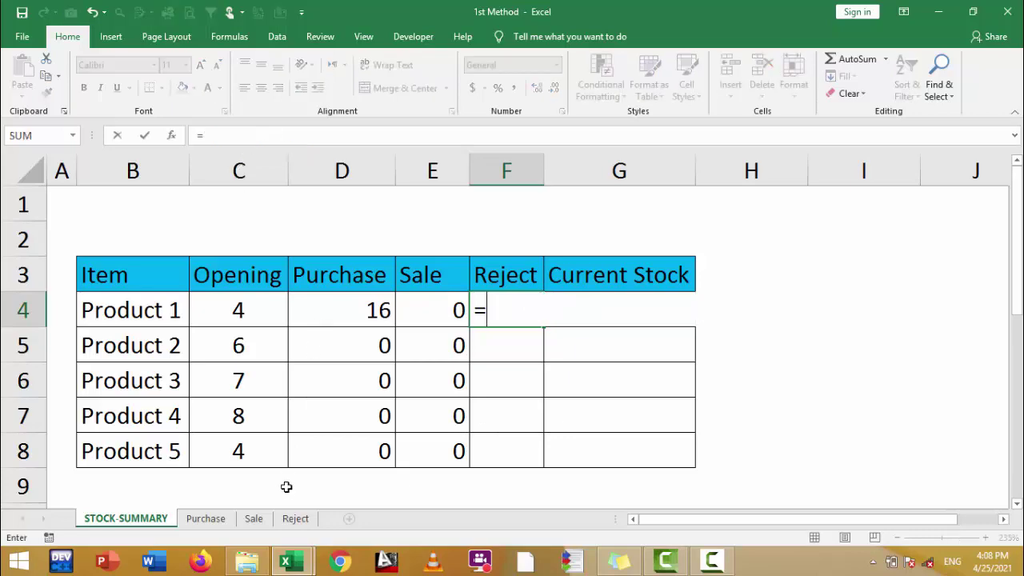
{"action": "left_click", "coordinate": [295, 518]}
{"action": "left_click", "coordinate": [918, 286]}
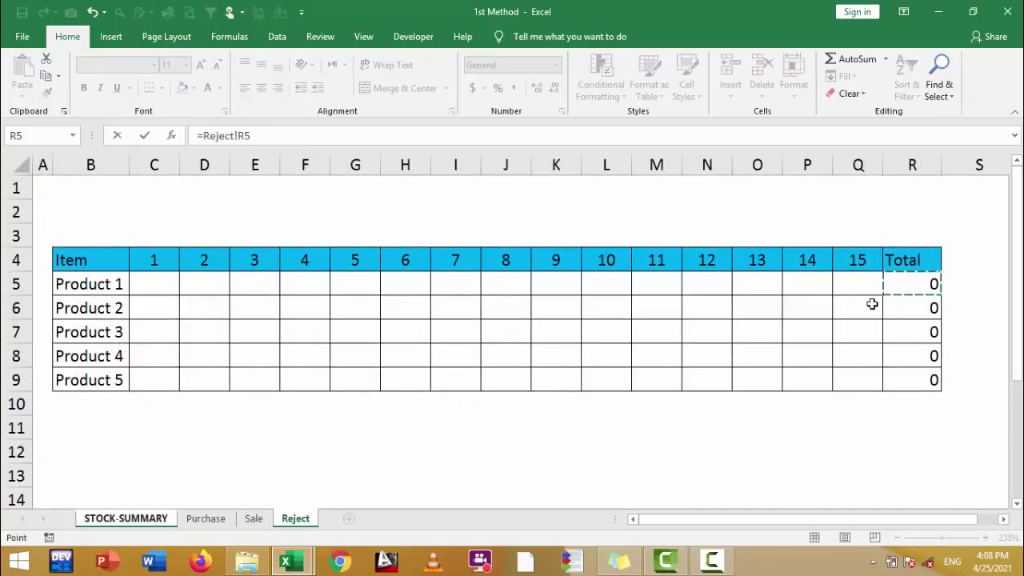
{"action": "key", "text": "Return"}
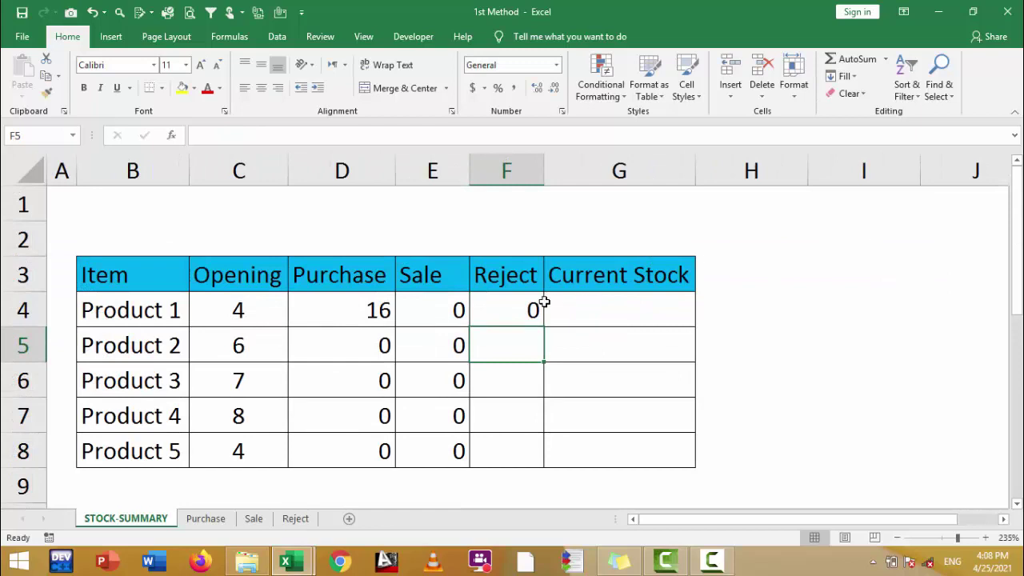
{"action": "left_click", "coordinate": [542, 302]}
{"action": "left_click_drag", "start_coordinate": [543, 327], "coordinate": [524, 449]}
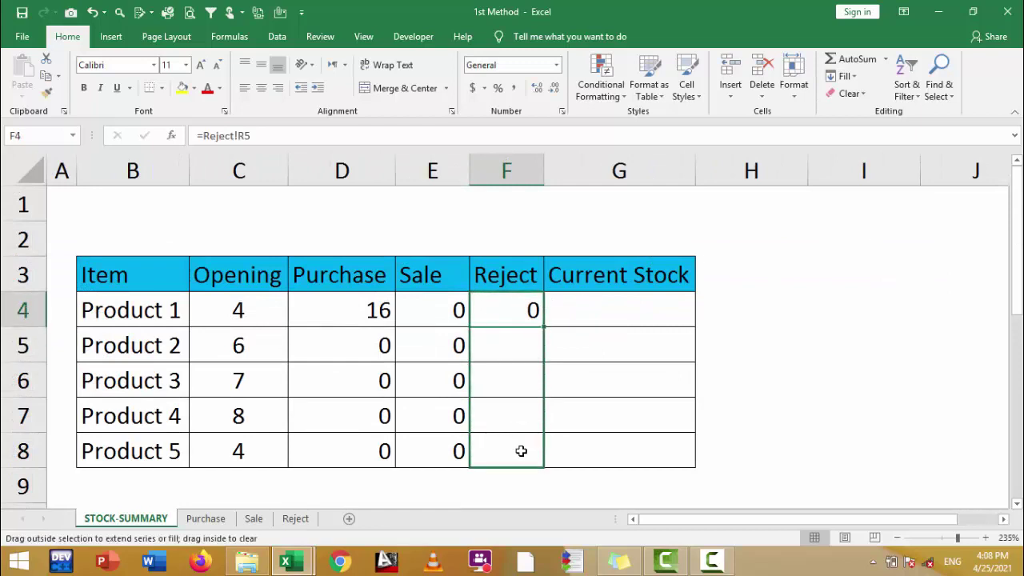
{"action": "left_click", "coordinate": [619, 380]}
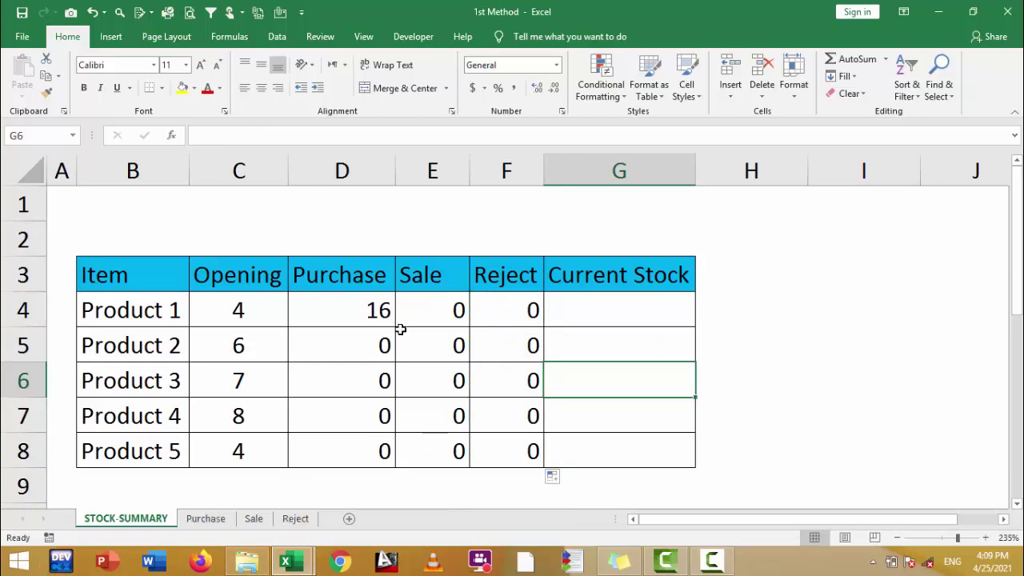
Enter =C4+D4-E4-F4 in G4 as Product 1's Current Stock
{"action": "left_click", "coordinate": [630, 302]}
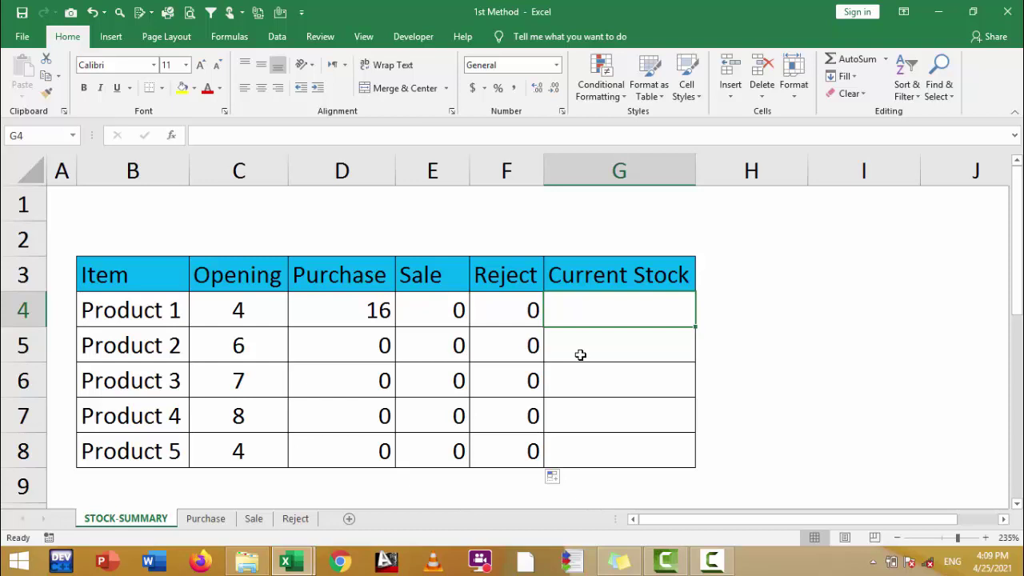
{"action": "type", "text": "="}
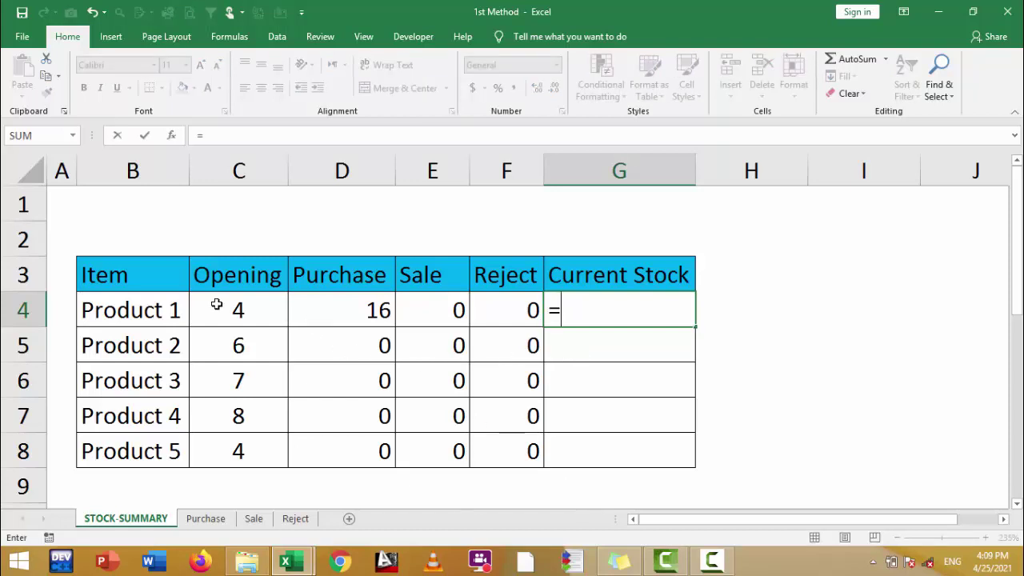
{"action": "left_click", "coordinate": [216, 304]}
{"action": "type", "text": "+"}
{"action": "left_click", "coordinate": [313, 318]}
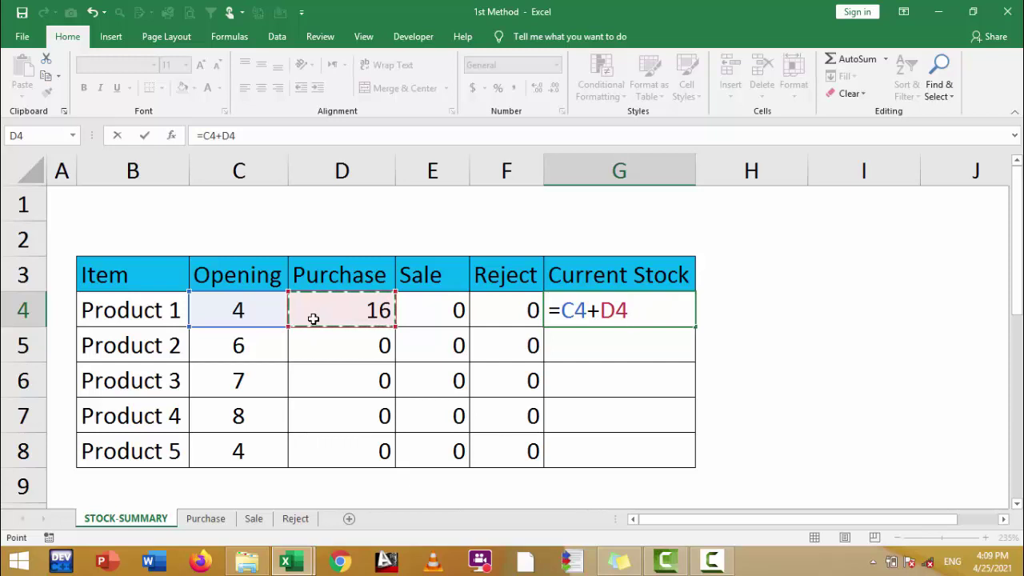
{"action": "type", "text": "-"}
{"action": "left_click", "coordinate": [440, 310]}
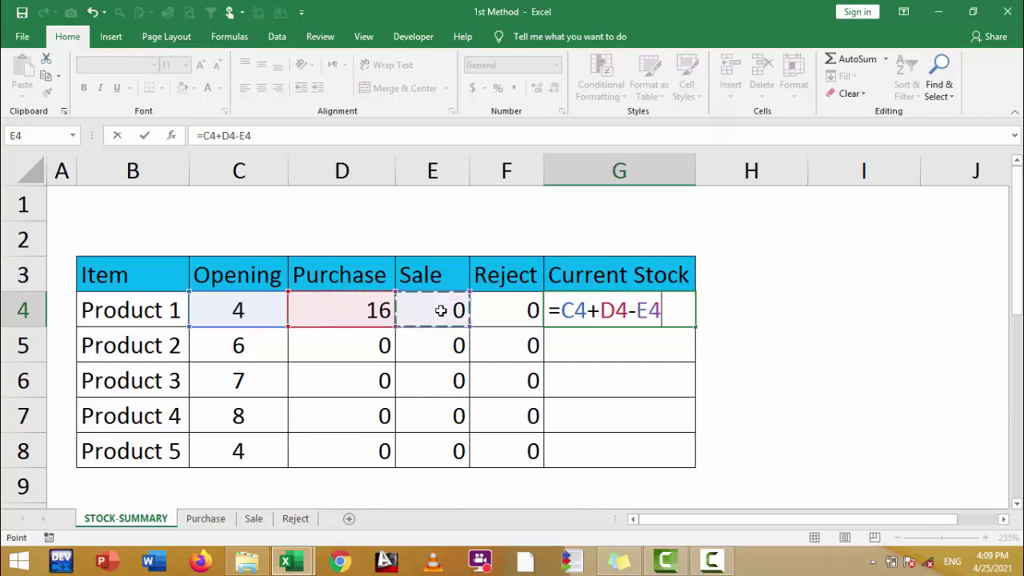
{"action": "type", "text": "-"}
{"action": "left_click", "coordinate": [521, 311]}
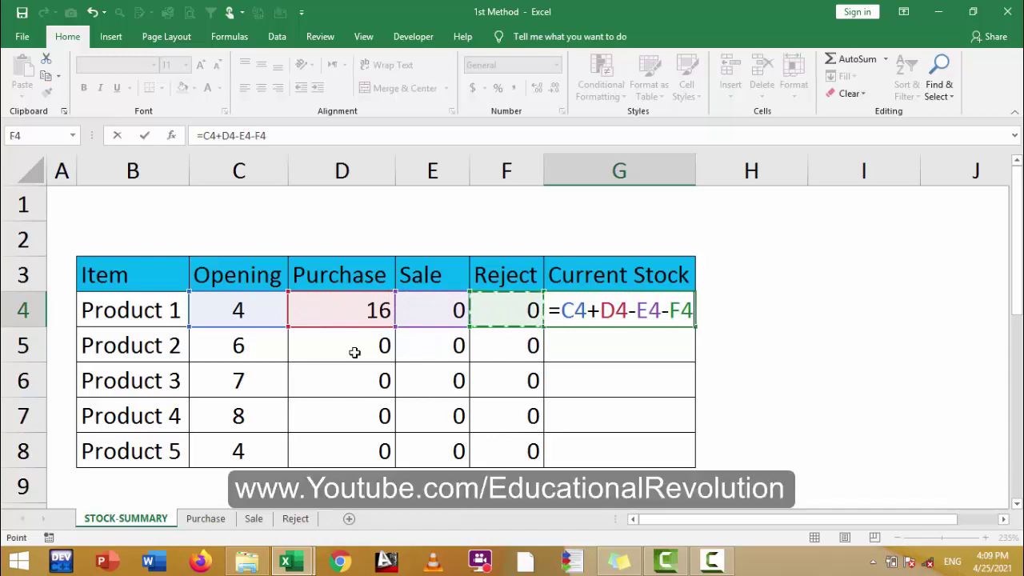
{"action": "key", "text": "Return"}
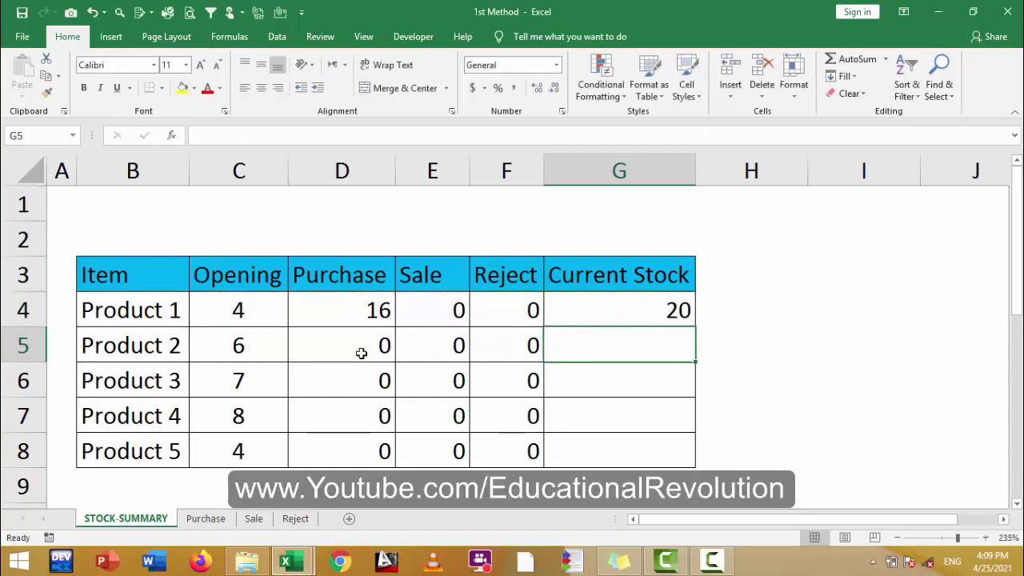
Fill the Current Stock formula down to G8, giving 20, 6, 7, 8 and 4
{"action": "left_click", "coordinate": [654, 312]}
{"action": "left_click_drag", "start_coordinate": [692, 325], "coordinate": [677, 459]}
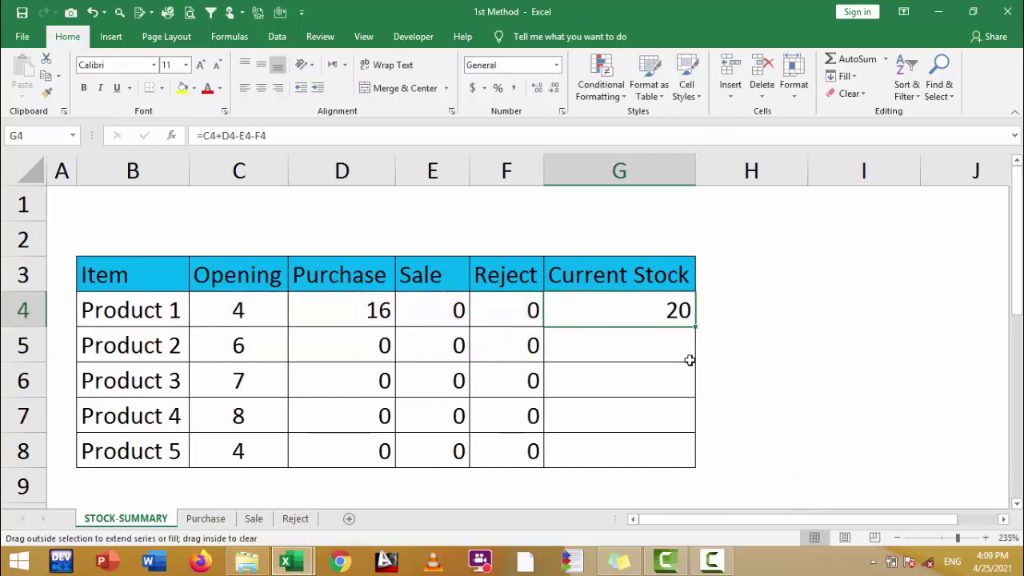
{"action": "left_click", "coordinate": [645, 414]}
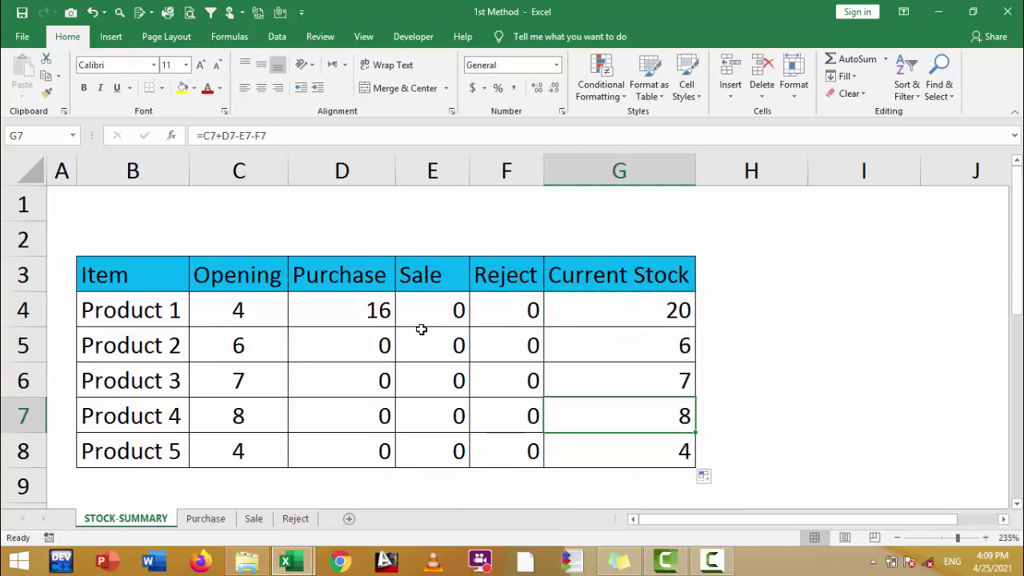
On the Purchase sheet, enter Product 3's purchases: 4 on day 3, 6 on day 8, 9 on day 12
{"action": "left_click", "coordinate": [206, 519]}
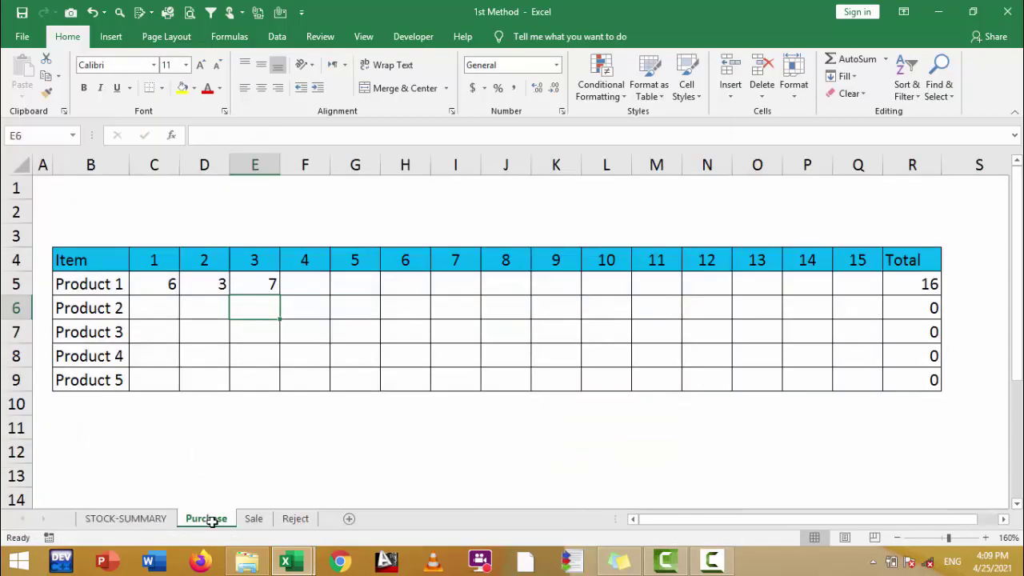
{"action": "left_click", "coordinate": [234, 330]}
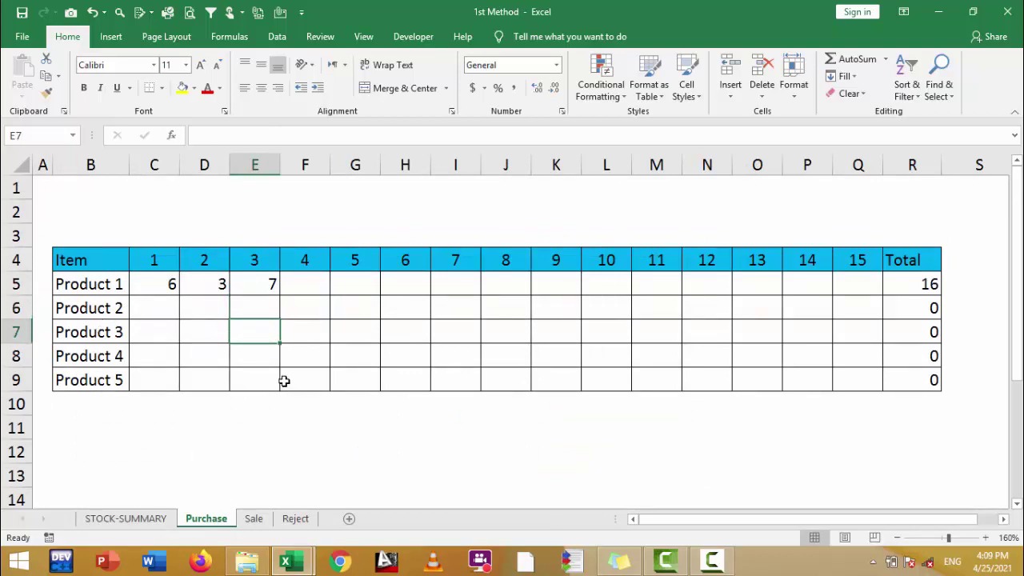
{"action": "type", "text": "4"}
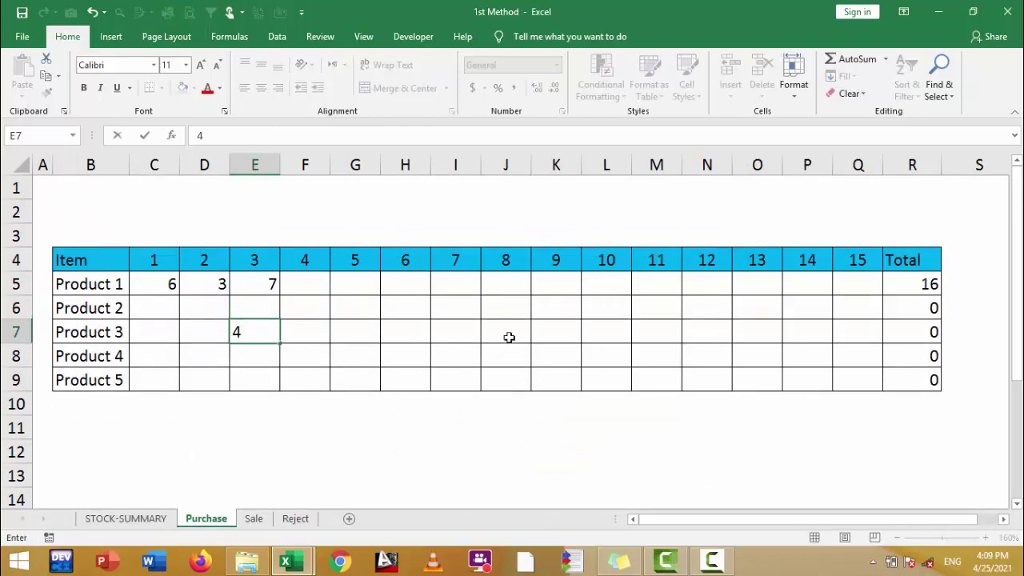
{"action": "left_click", "coordinate": [512, 343]}
{"action": "type", "text": "6"}
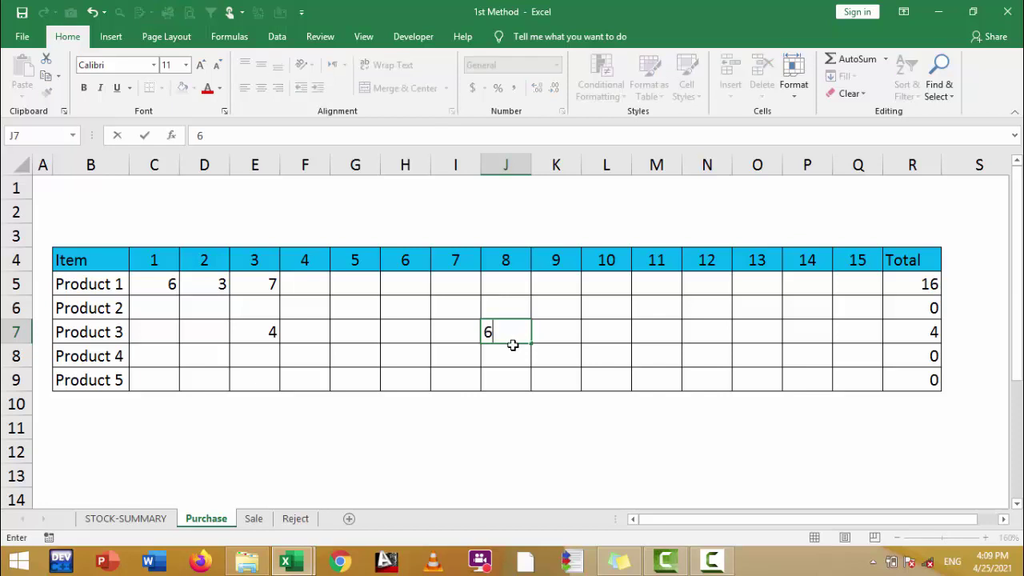
{"action": "left_click", "coordinate": [707, 334]}
{"action": "type", "text": "9"}
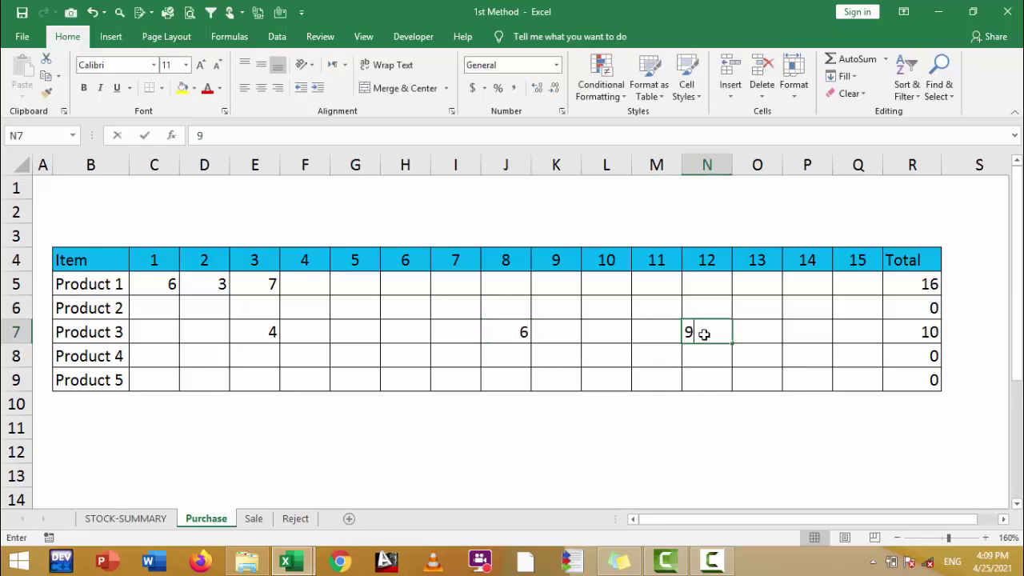
{"action": "left_click", "coordinate": [742, 339]}
On the Sale sheet, record Product 3's sales of 1 on day 3 and 4 on day 7
{"action": "left_click", "coordinate": [264, 517]}
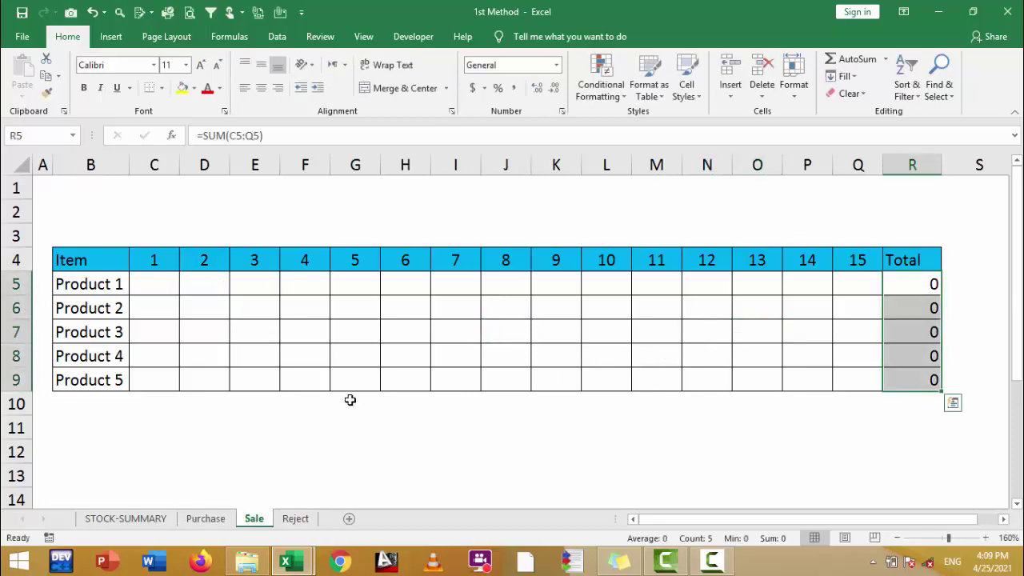
{"action": "left_click", "coordinate": [240, 333]}
{"action": "type", "text": "12"}
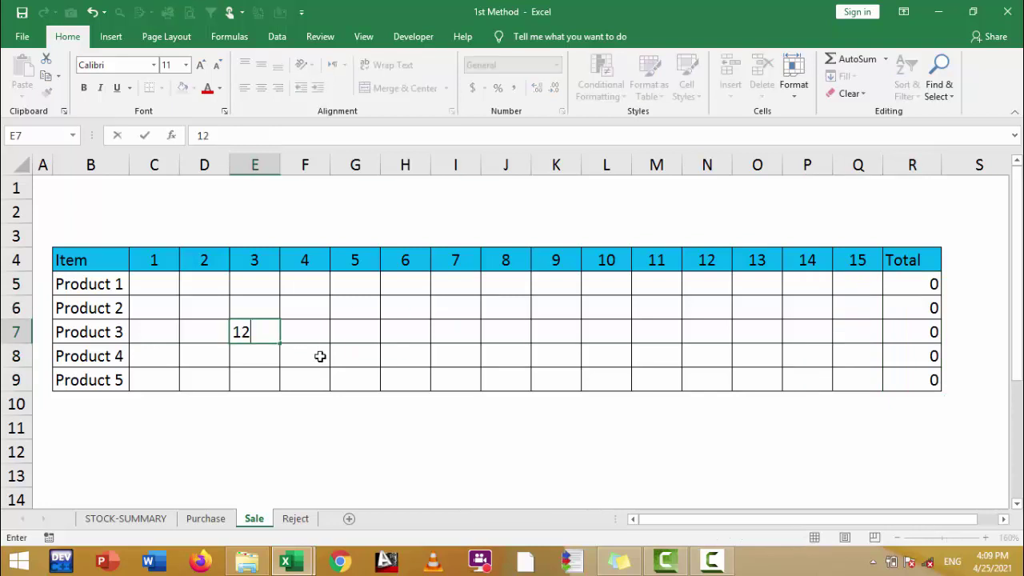
{"action": "key", "text": "BackSpace"}
{"action": "left_click", "coordinate": [445, 336]}
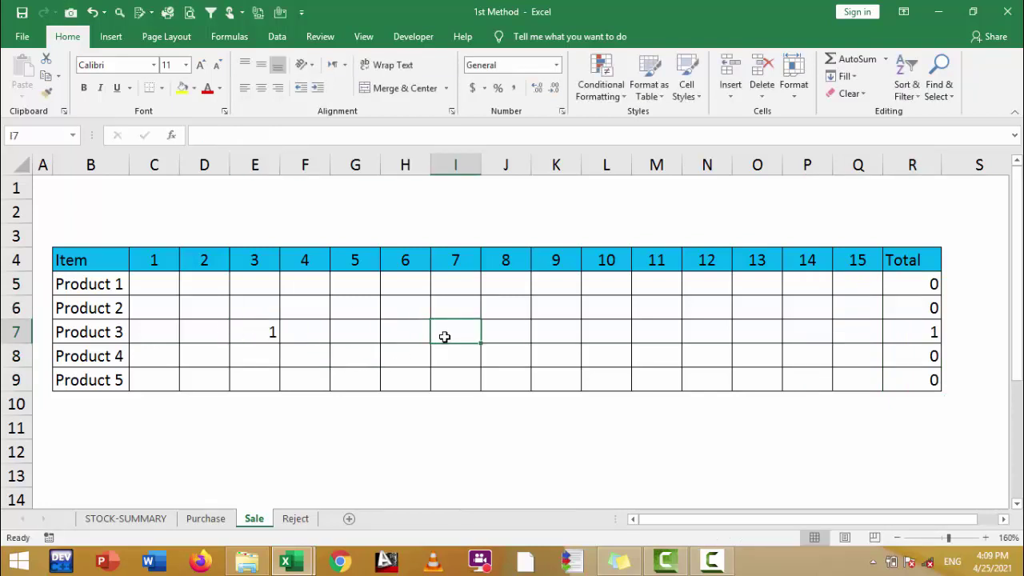
{"action": "type", "text": "4"}
Log 2 rejects for Product 3 on day 10 on the Reject sheet, then return to STOCK-SUMMARY
{"action": "left_click", "coordinate": [296, 519]}
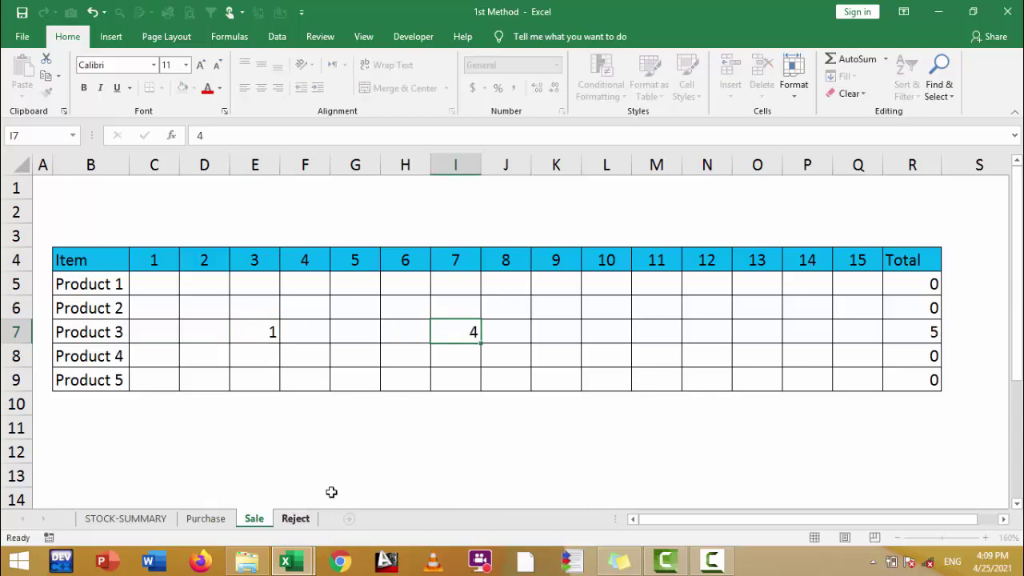
{"action": "left_click", "coordinate": [590, 335]}
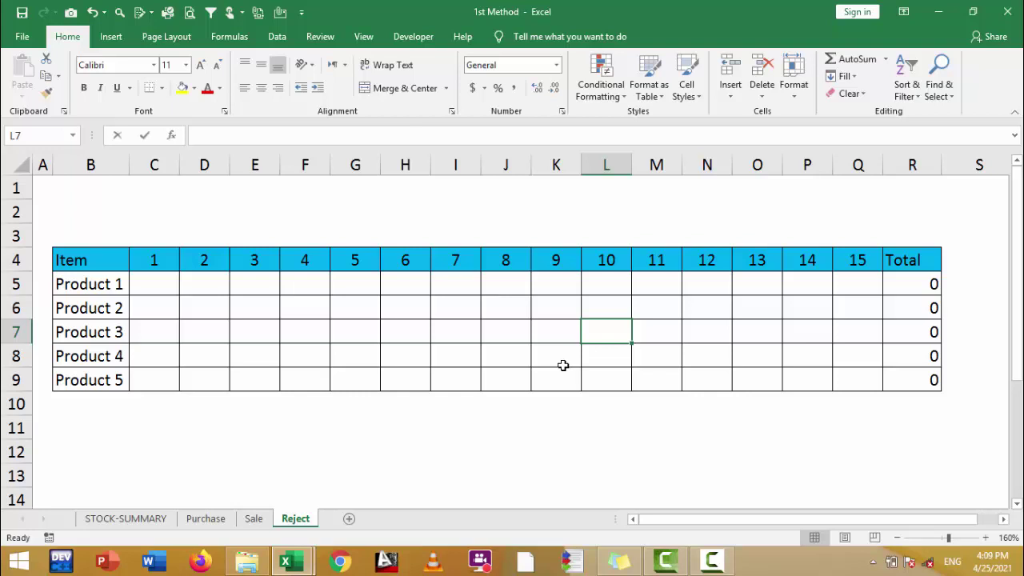
{"action": "type", "text": "2"}
{"action": "key", "text": "Return"}
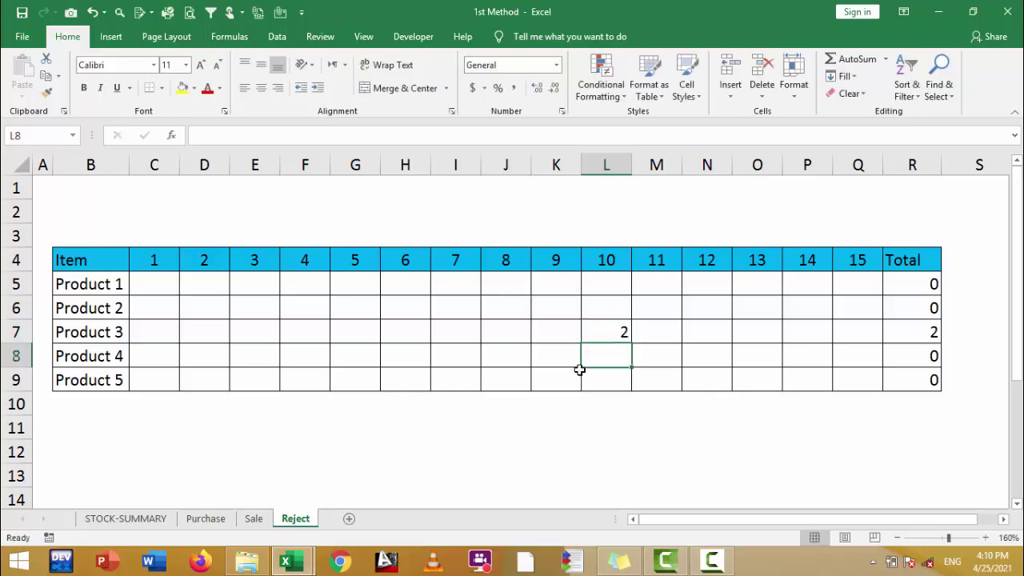
{"action": "left_click", "coordinate": [128, 518]}
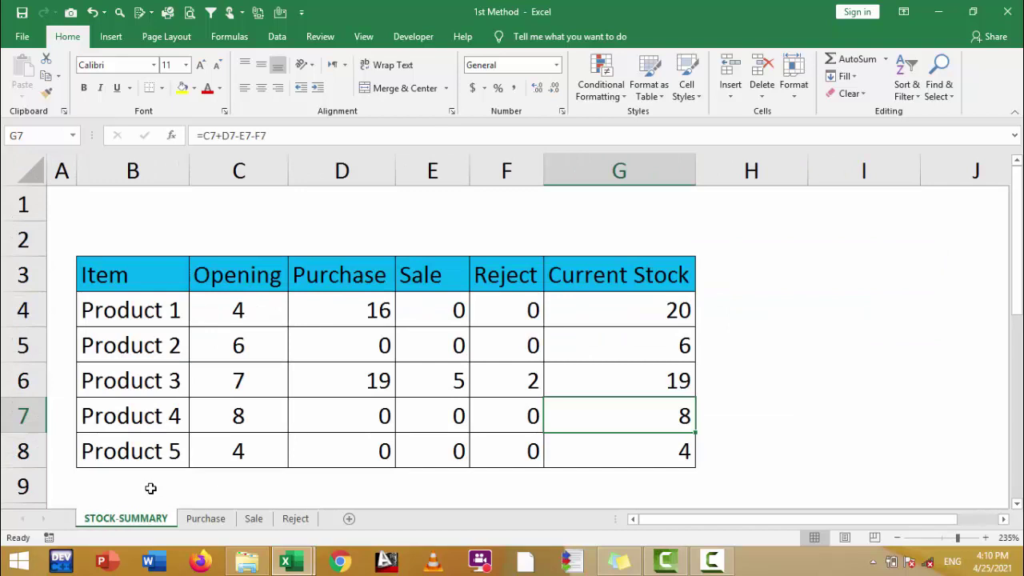
{"action": "left_click", "coordinate": [244, 382]}
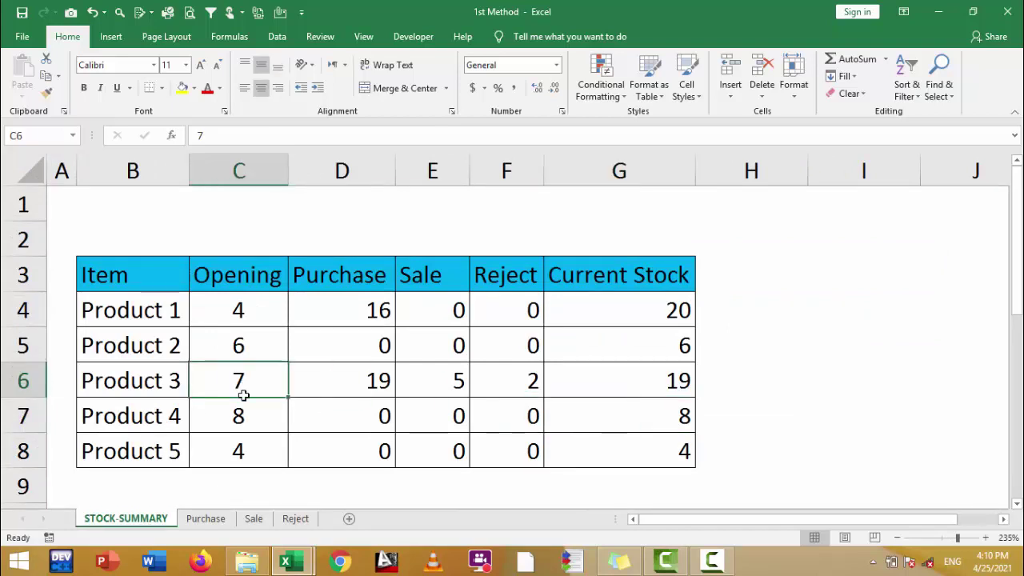
{"action": "left_click", "coordinate": [353, 387], "text": "ctrl"}
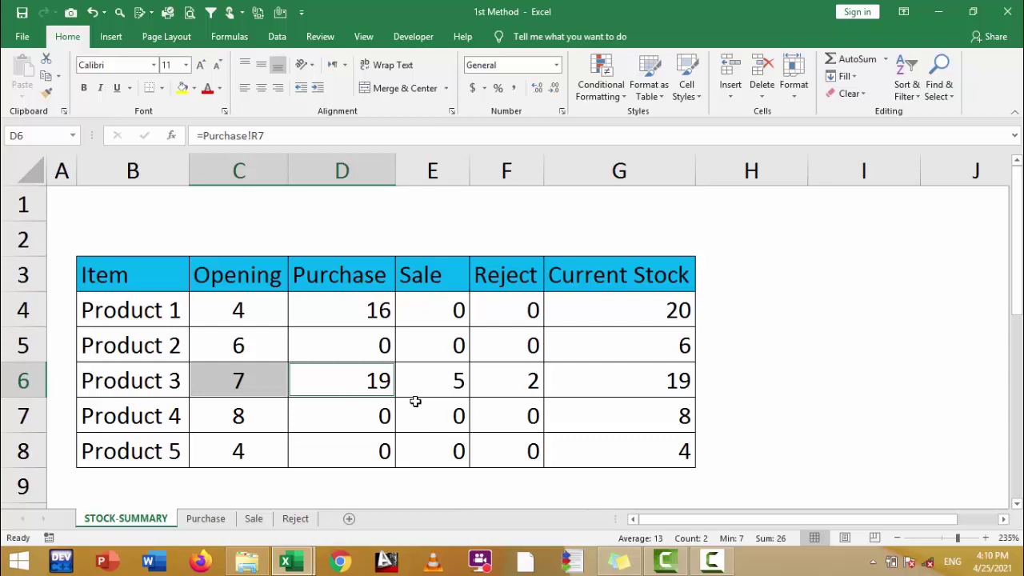
{"action": "left_click", "coordinate": [442, 387]}
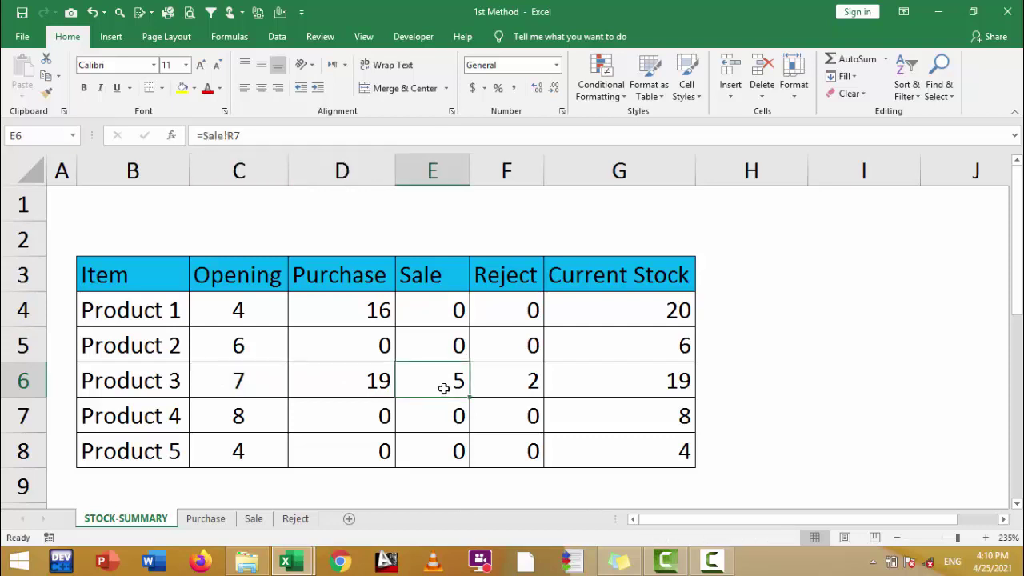
{"action": "left_click", "coordinate": [505, 381]}
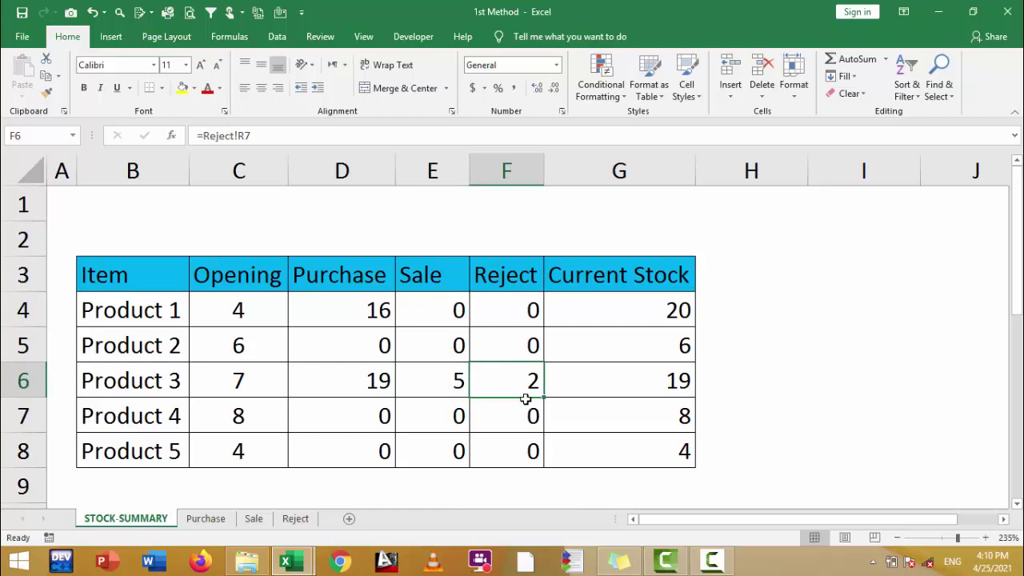
{"action": "left_click", "coordinate": [678, 382]}
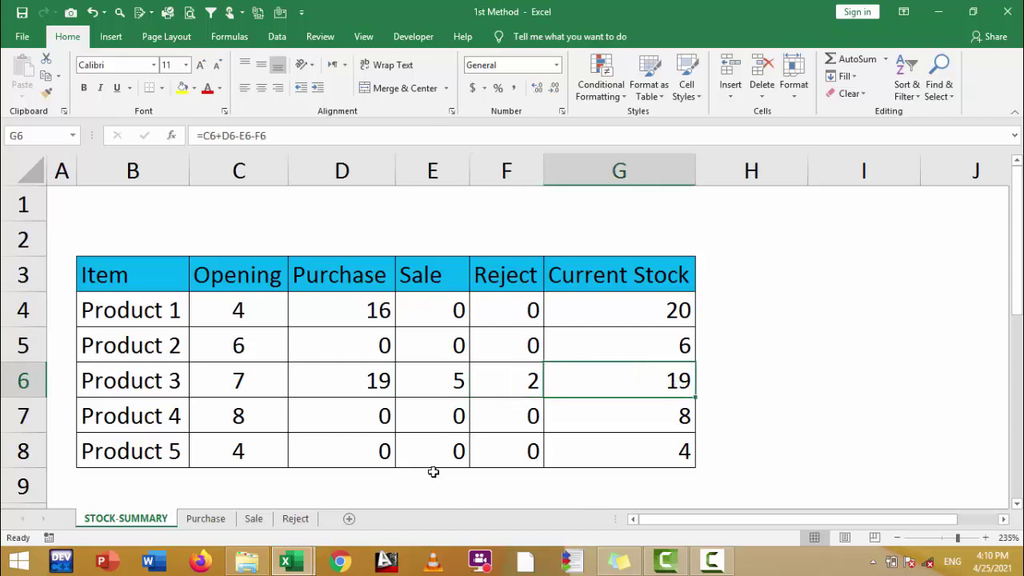
Enter Product 1's day 7 purchase of 56 in I5 and check its SUM total formula
{"action": "left_click", "coordinate": [206, 518]}
{"action": "left_click", "coordinate": [445, 287]}
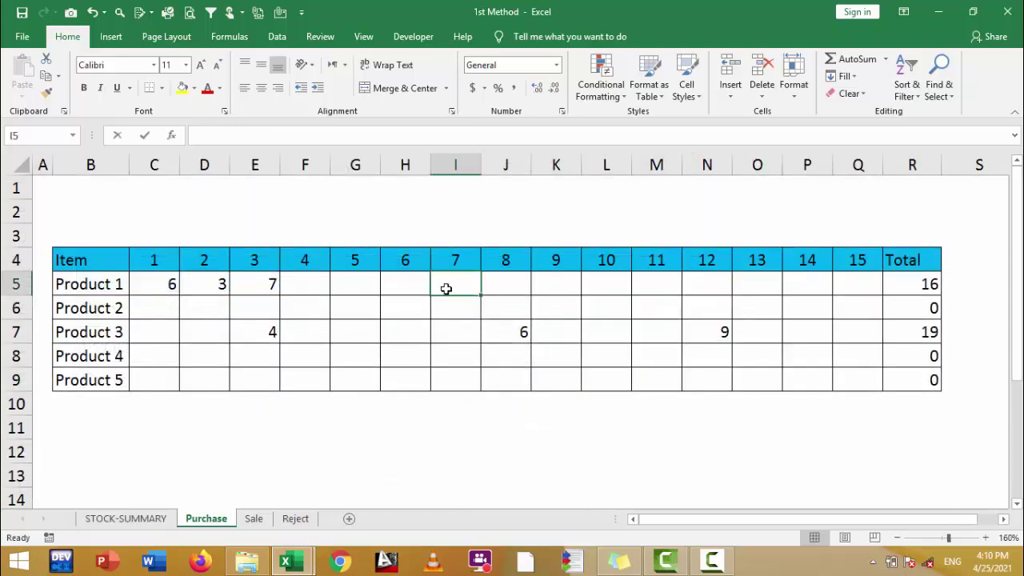
{"action": "type", "text": "56"}
{"action": "left_click", "coordinate": [486, 397]}
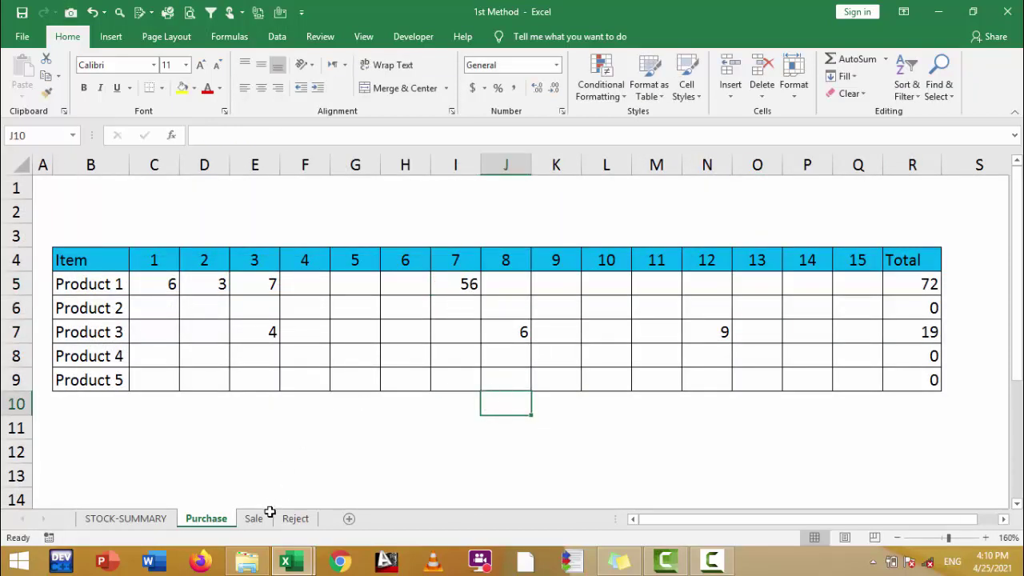
{"action": "left_click", "coordinate": [478, 286]}
{"action": "left_click", "coordinate": [936, 284]}
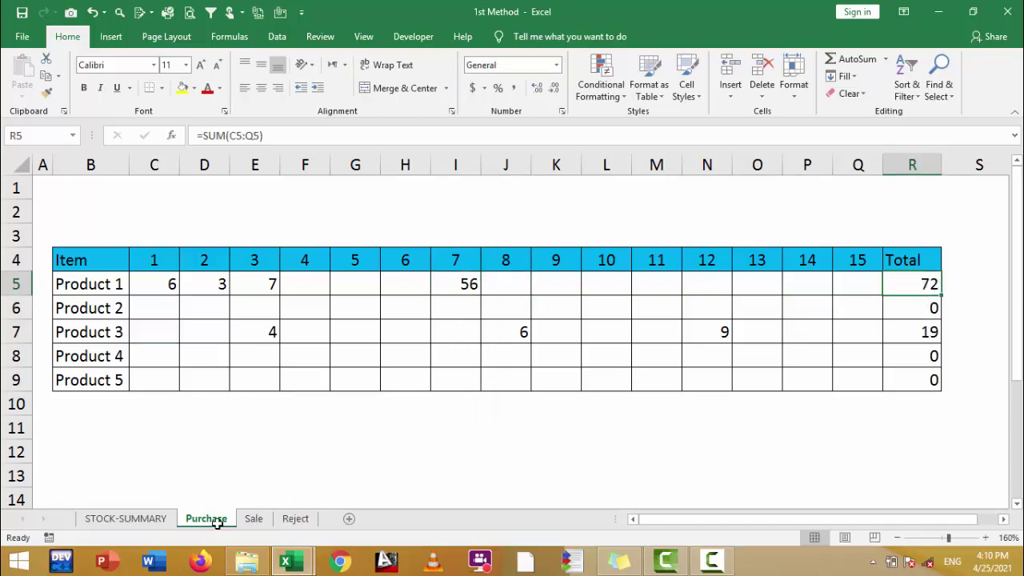
Record Product 1's day 7 sale of 44 in I5 on the Sale sheet
{"action": "left_click", "coordinate": [254, 518]}
{"action": "left_click", "coordinate": [477, 281]}
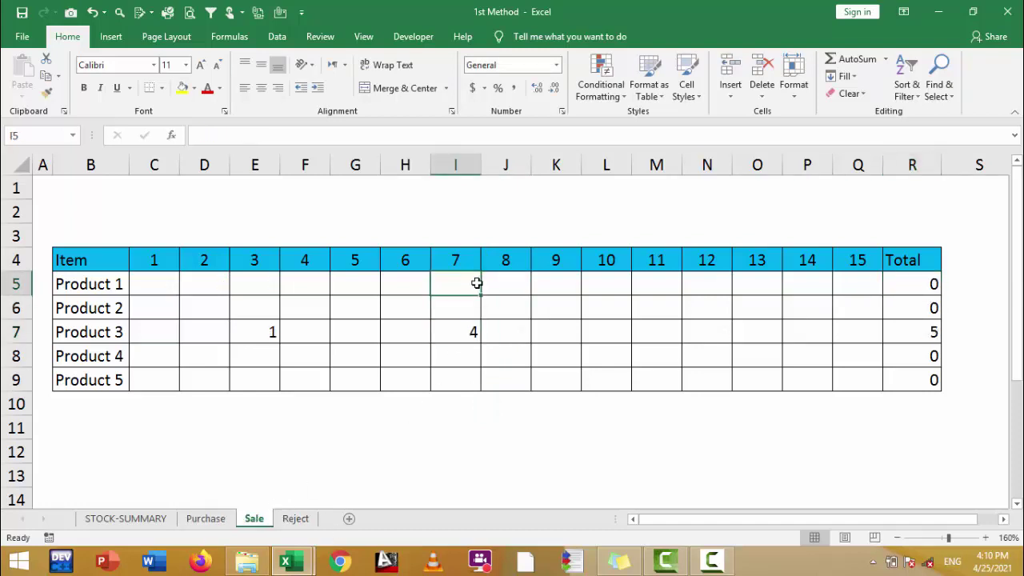
{"action": "type", "text": "44"}
{"action": "left_click", "coordinate": [498, 301]}
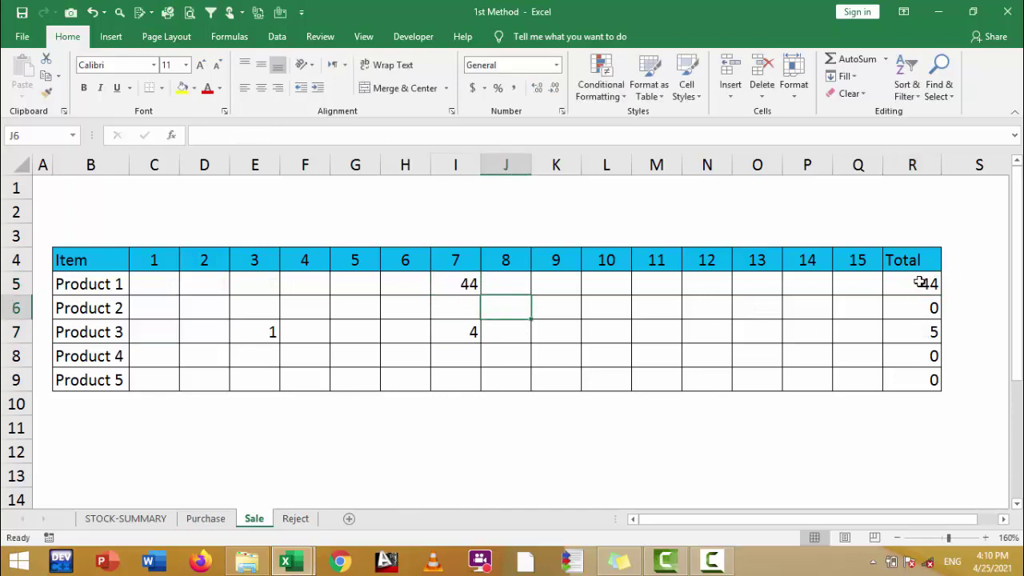
Enter 3 rejects for Product 1 on day 8 in J5, then return to STOCK-SUMMARY
{"action": "left_click", "coordinate": [296, 518]}
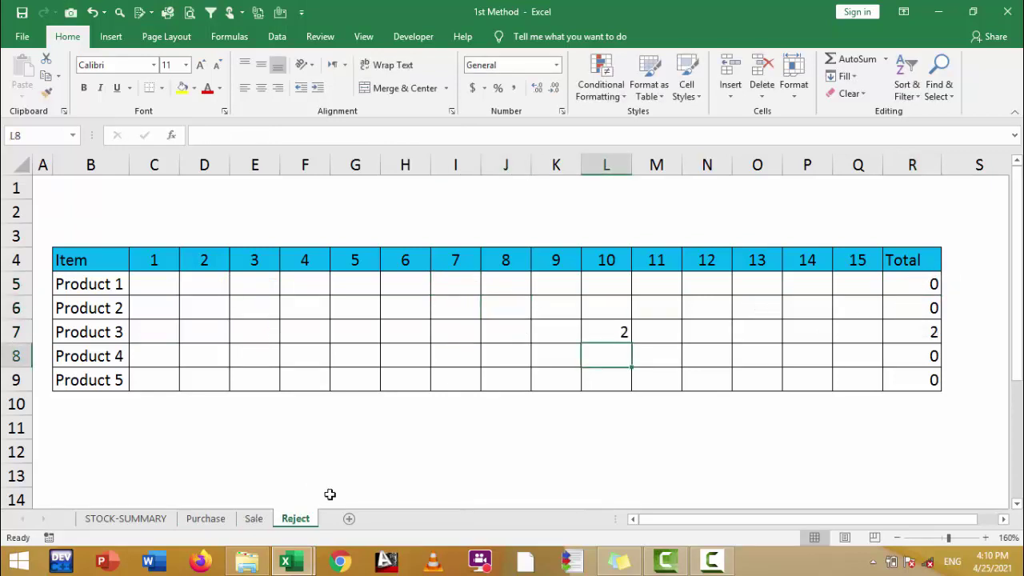
{"action": "left_click", "coordinate": [512, 283]}
{"action": "type", "text": "33"}
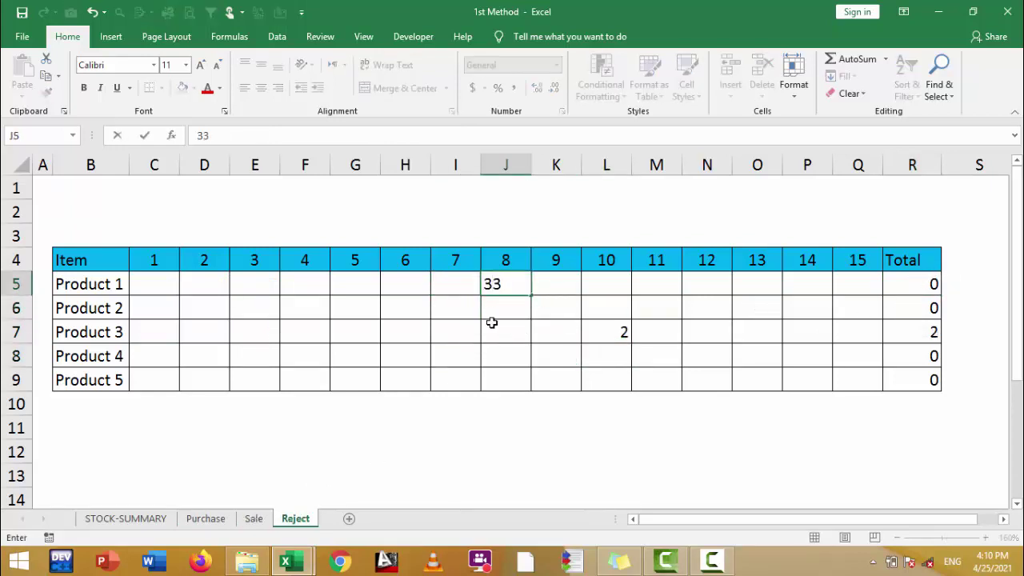
{"action": "key", "text": "BackSpace"}
{"action": "key", "text": "BackSpace"}
{"action": "type", "text": "3"}
{"action": "key", "text": "Return"}
{"action": "left_click", "coordinate": [488, 322]}
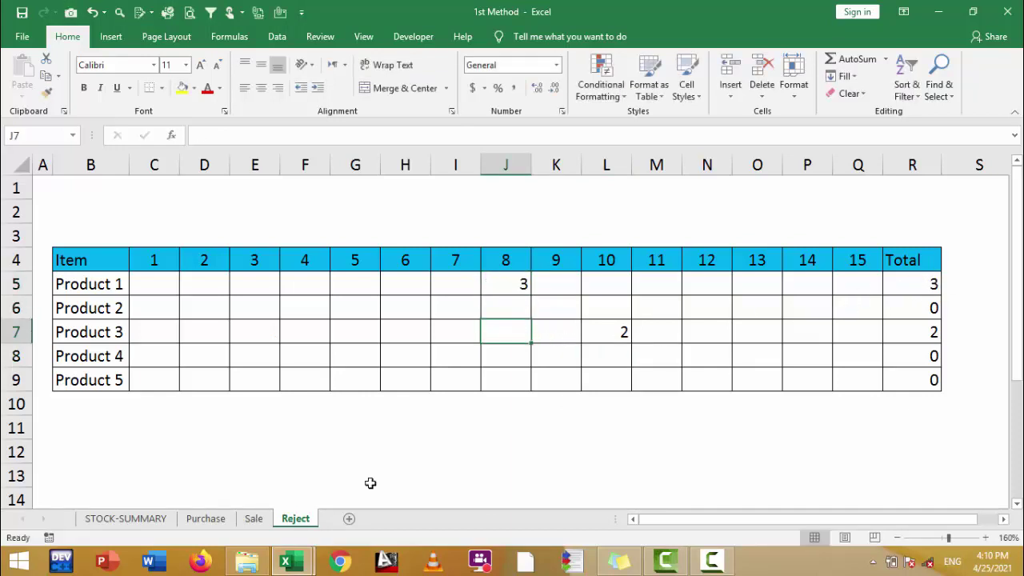
{"action": "left_click", "coordinate": [132, 516]}
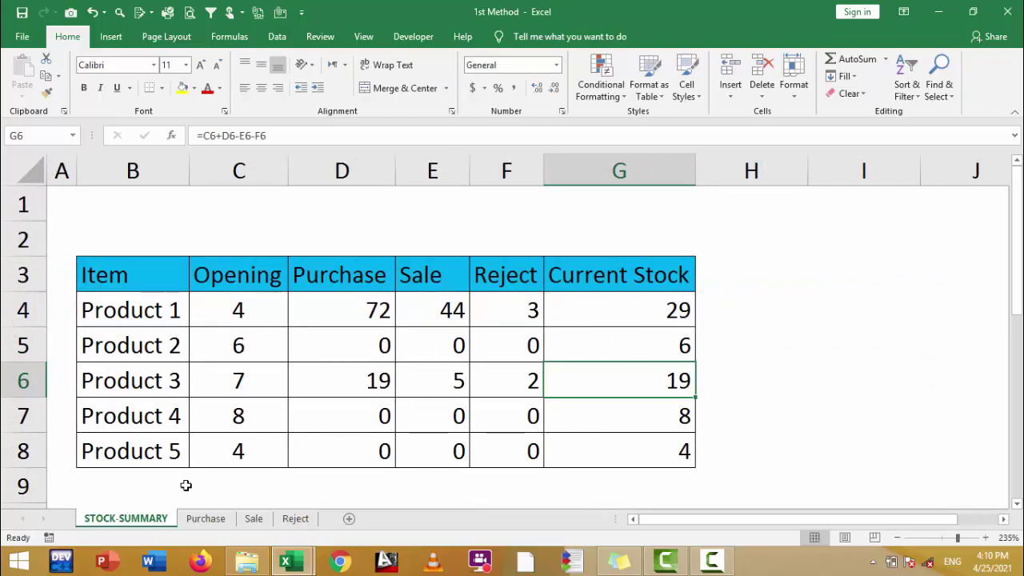
{"action": "left_click", "coordinate": [373, 314]}
{"action": "left_click", "coordinate": [452, 313]}
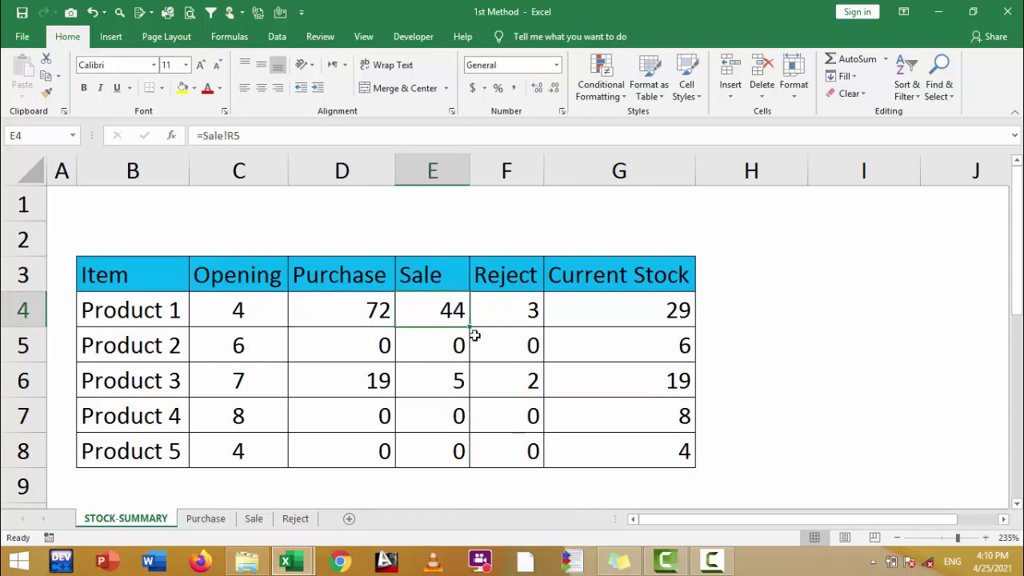
{"action": "left_click", "coordinate": [516, 308]}
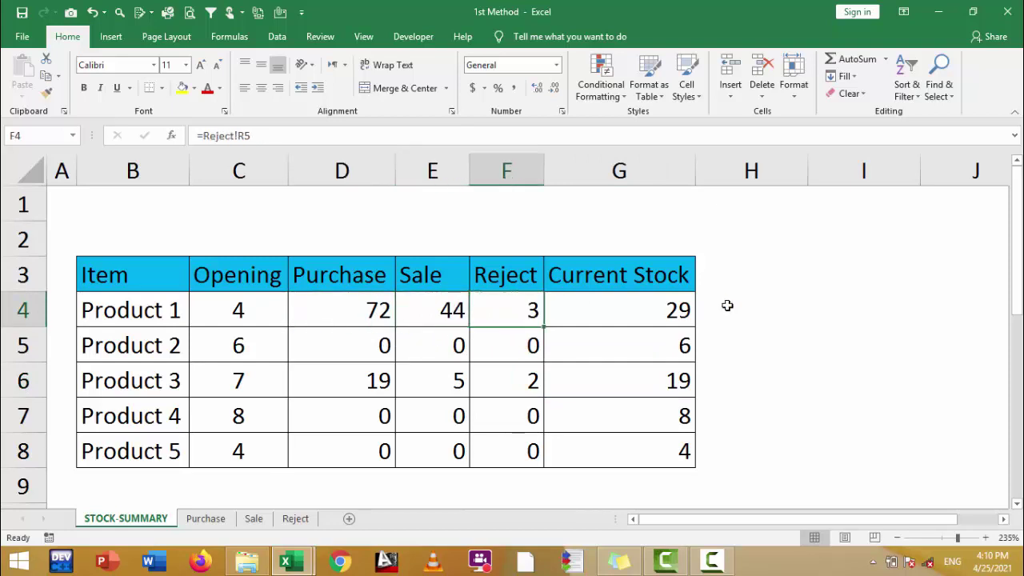
{"action": "left_click", "coordinate": [656, 318]}
{"action": "left_click", "coordinate": [732, 319]}
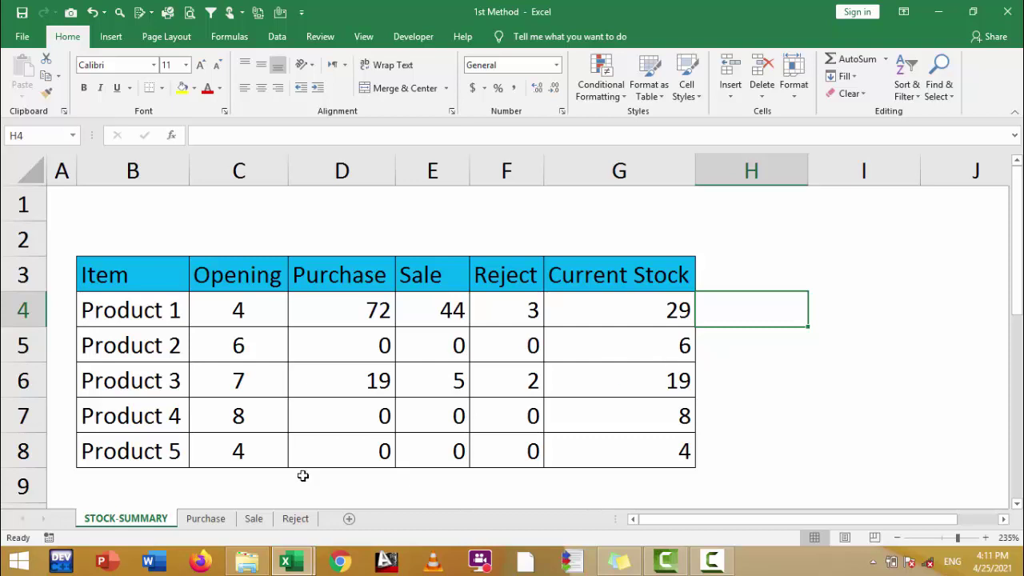
{"action": "left_click", "coordinate": [247, 560]}
Select the 2nd Method workbook in File Explorer and bring its Excel window to the front
{"action": "left_click", "coordinate": [296, 219]}
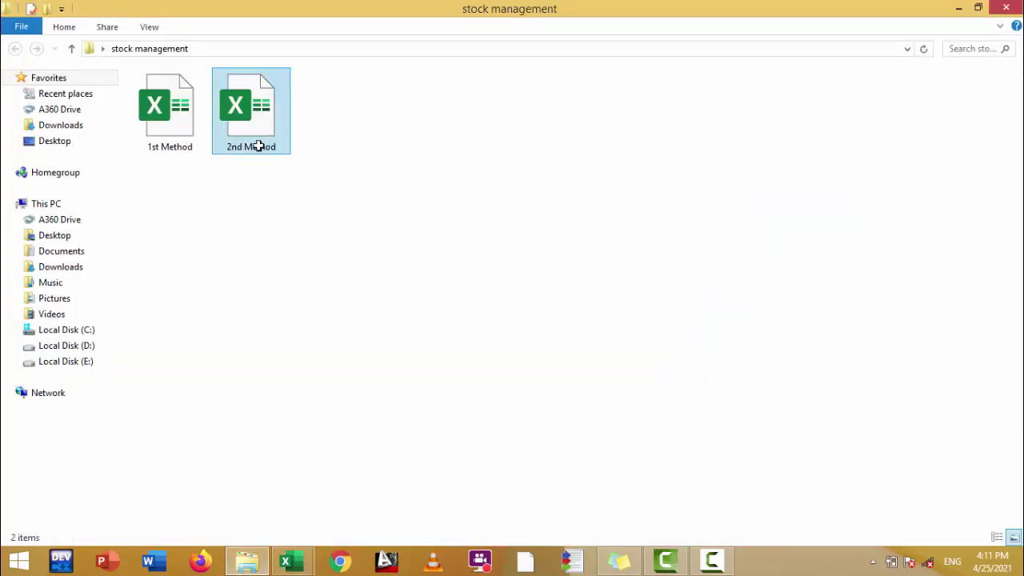
{"action": "left_click", "coordinate": [290, 560]}
{"action": "left_click", "coordinate": [332, 519]}
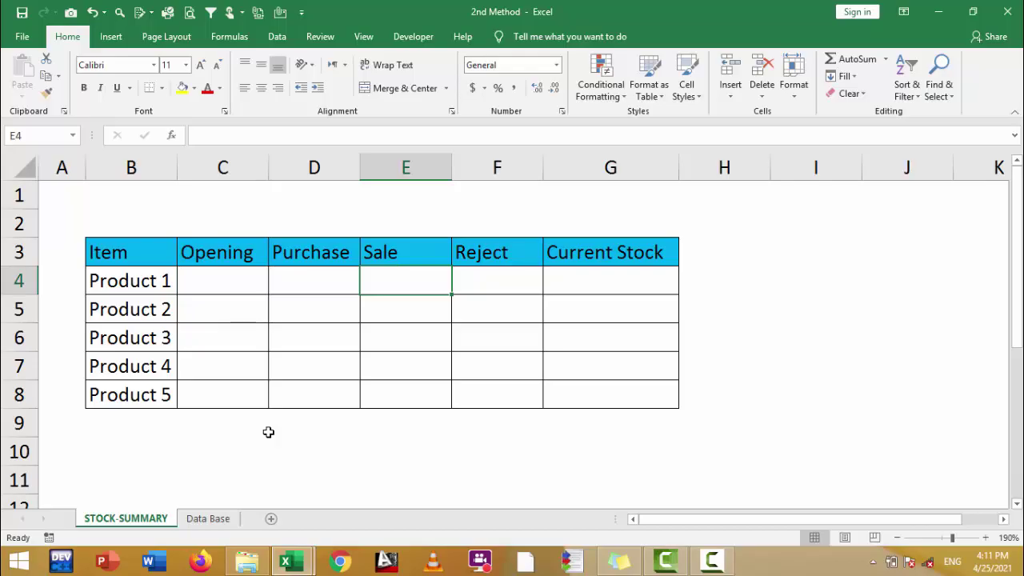
Bring the 1st Method workbook window back to the front from the Excel taskbar button
{"action": "left_click", "coordinate": [288, 560]}
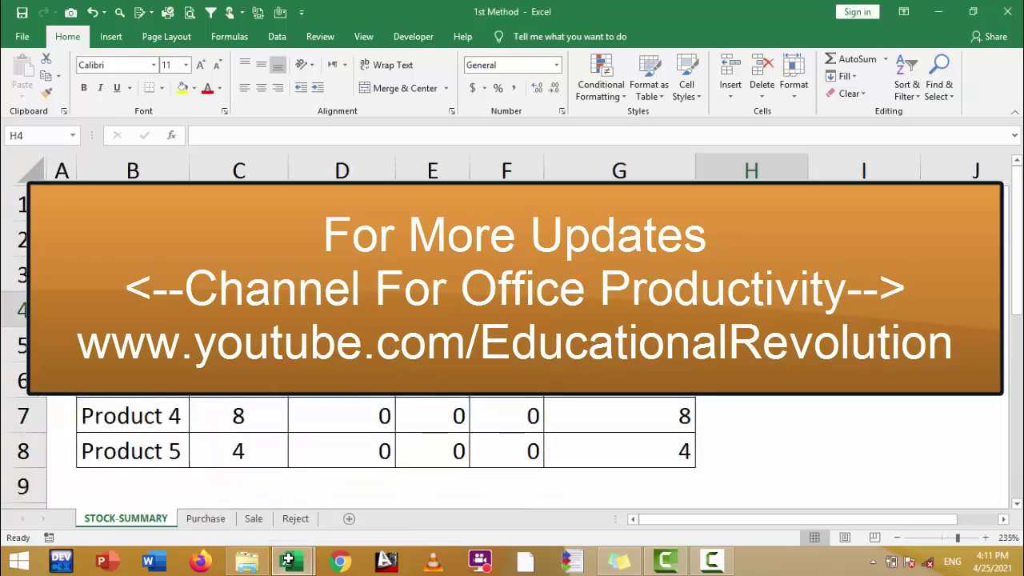